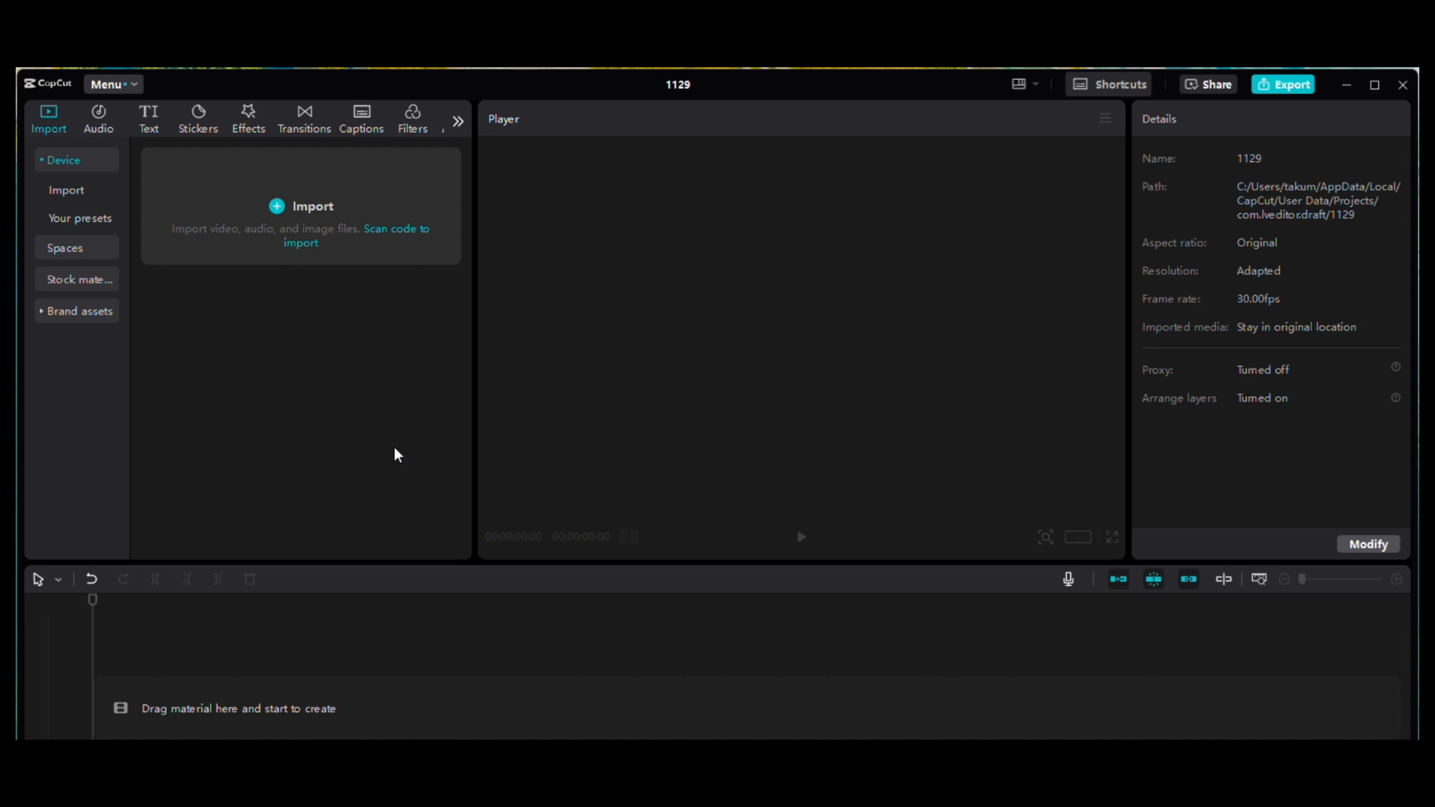
Step: Import 1-Capcut.mp4, download.webp and Pycharm.jpg from the Desktop > Vids > images videos folder into the project's media
left_click(301, 213)
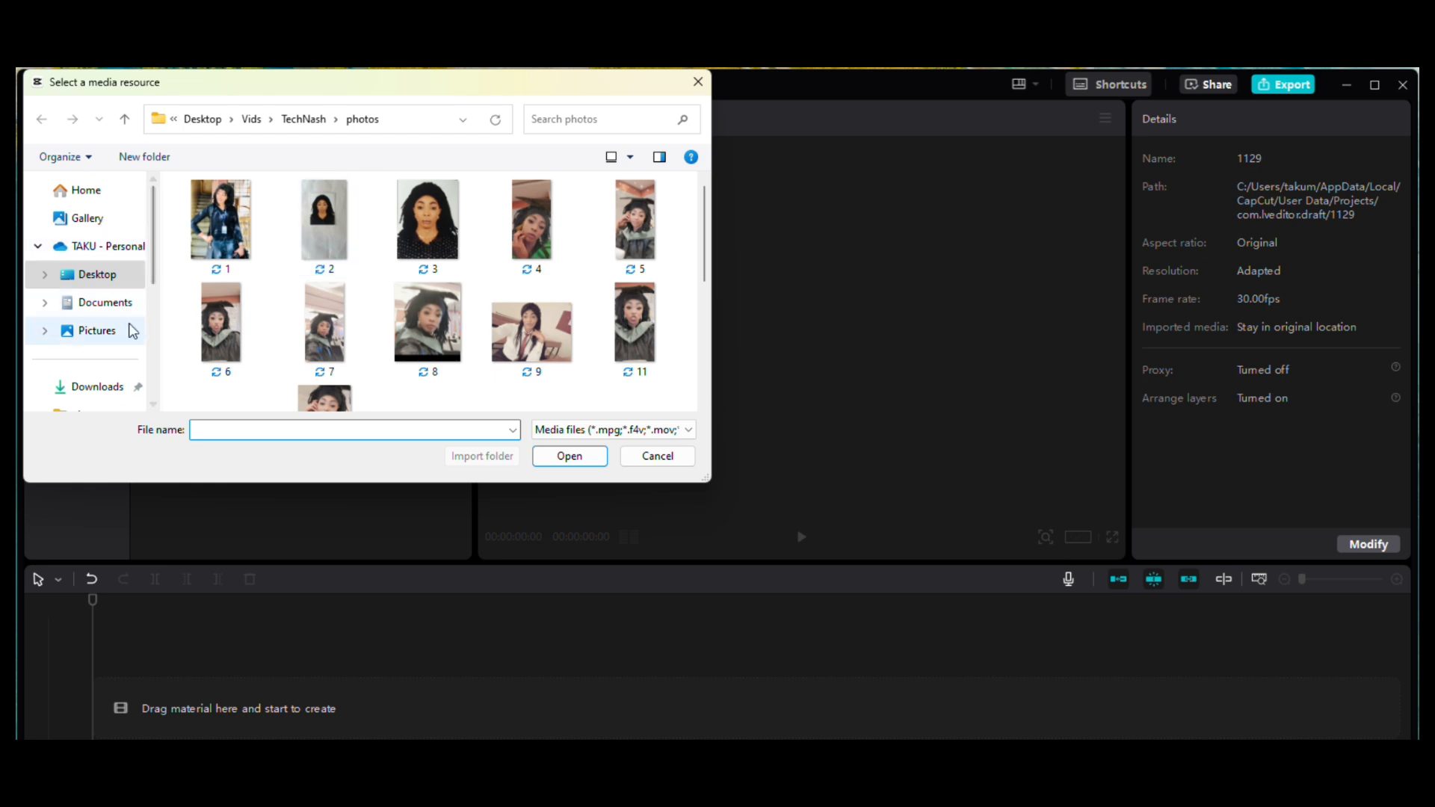
left_click(98, 275)
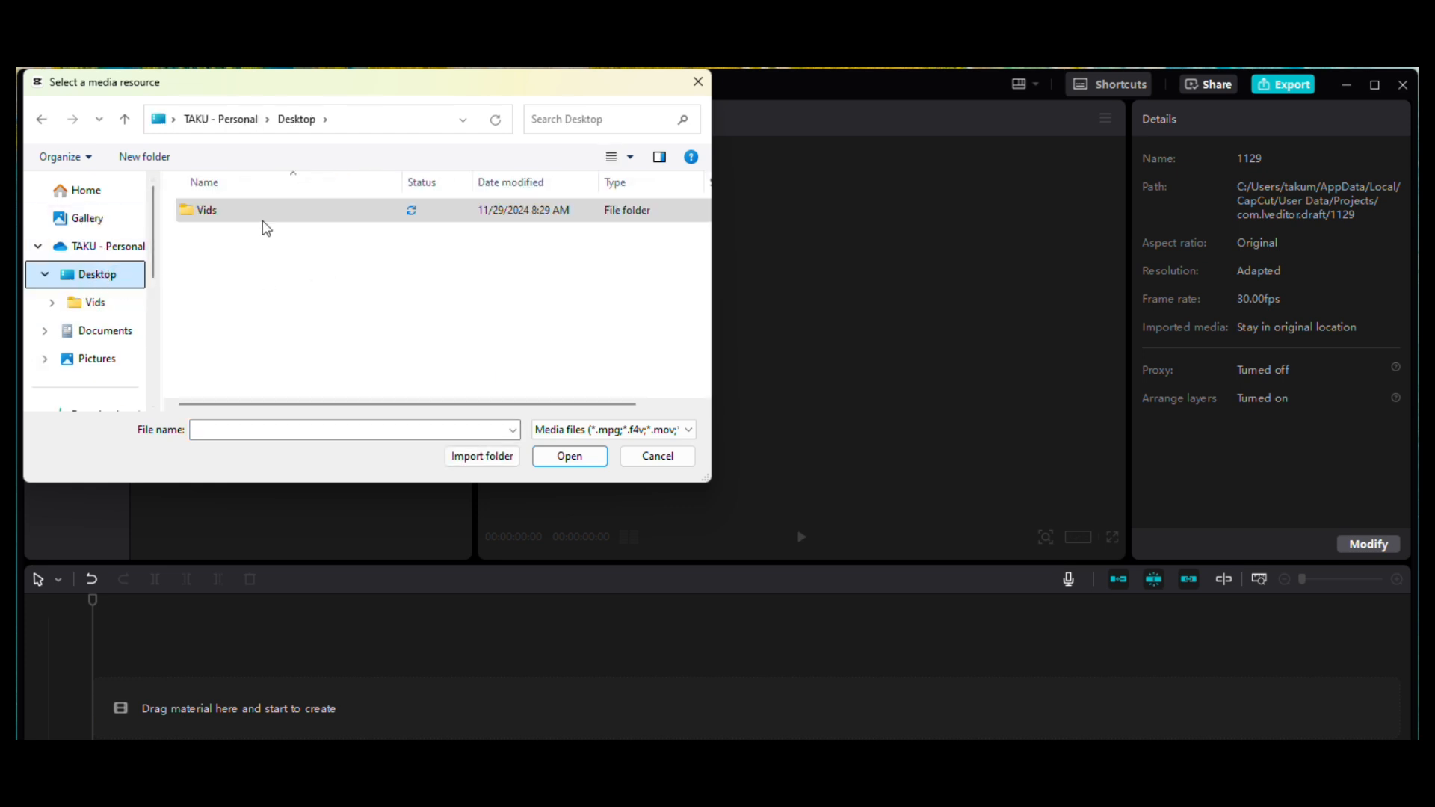
double_click(222, 216)
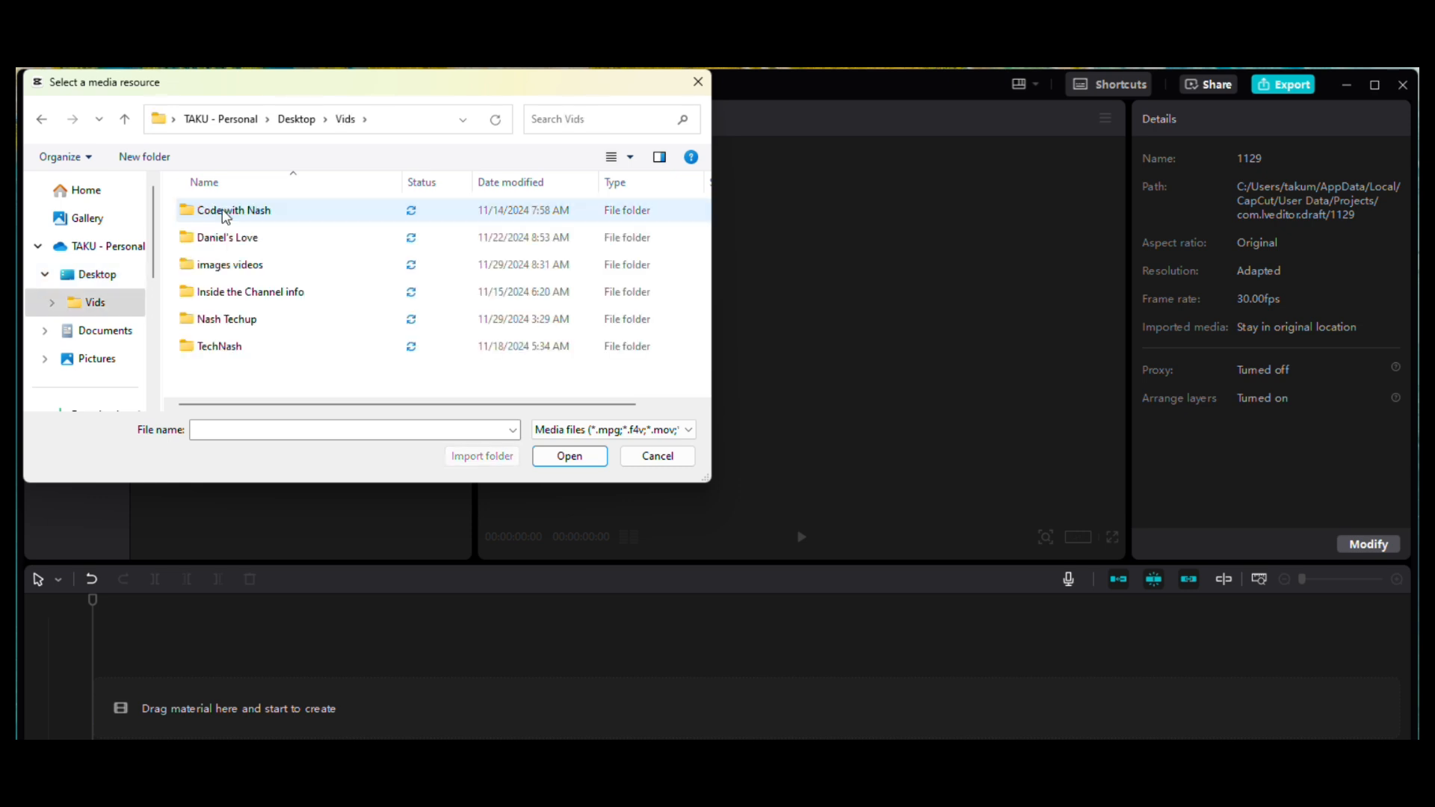
double_click(232, 266)
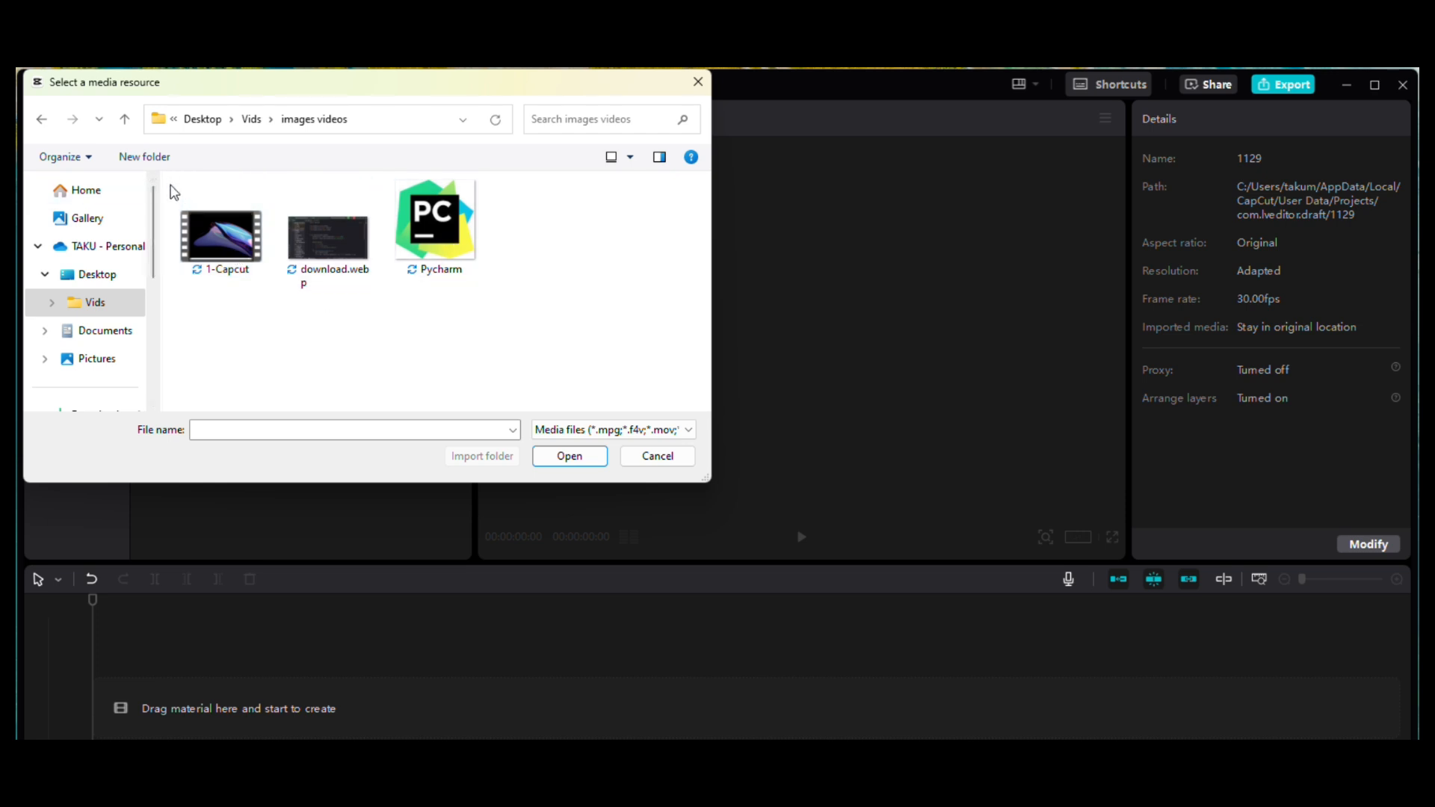
left_click_drag(174, 193, 489, 294)
left_click(570, 457)
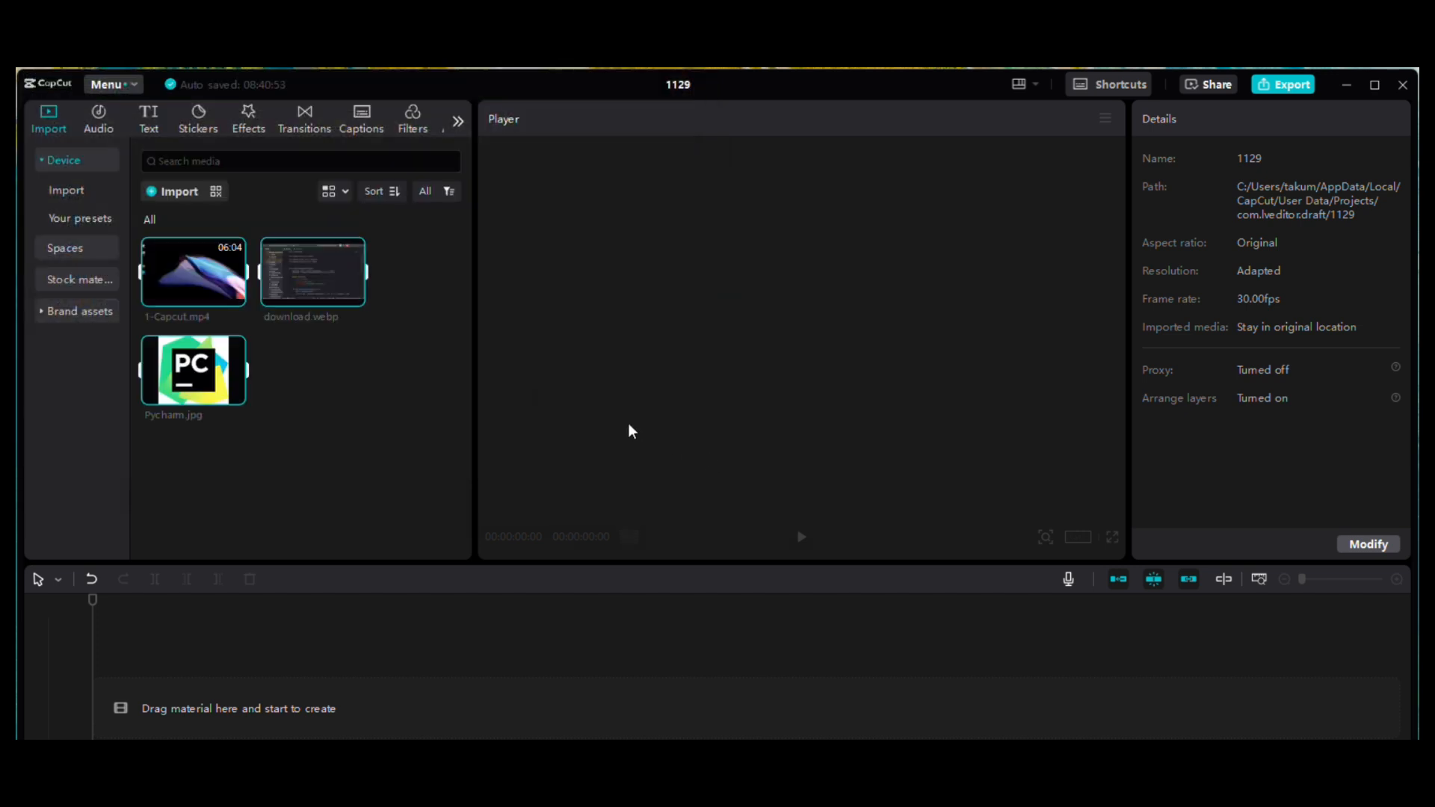
Step: Preview the imported images download.webp and Pycharm.jpg in the player
mouse_move(205, 358)
left_click(304, 284)
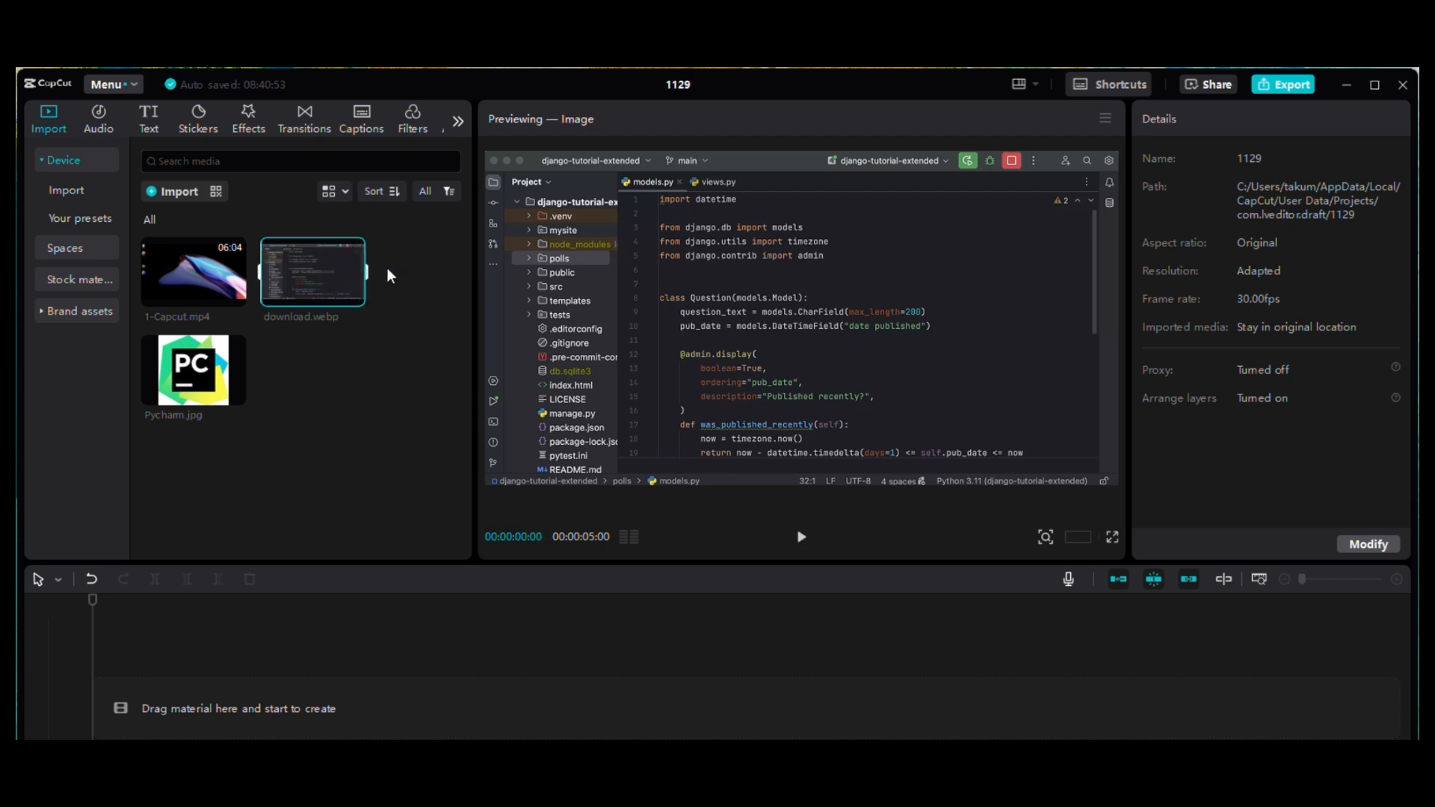
mouse_move(340, 287)
left_click_drag(303, 263, 295, 269)
left_click(299, 287)
left_click(187, 379)
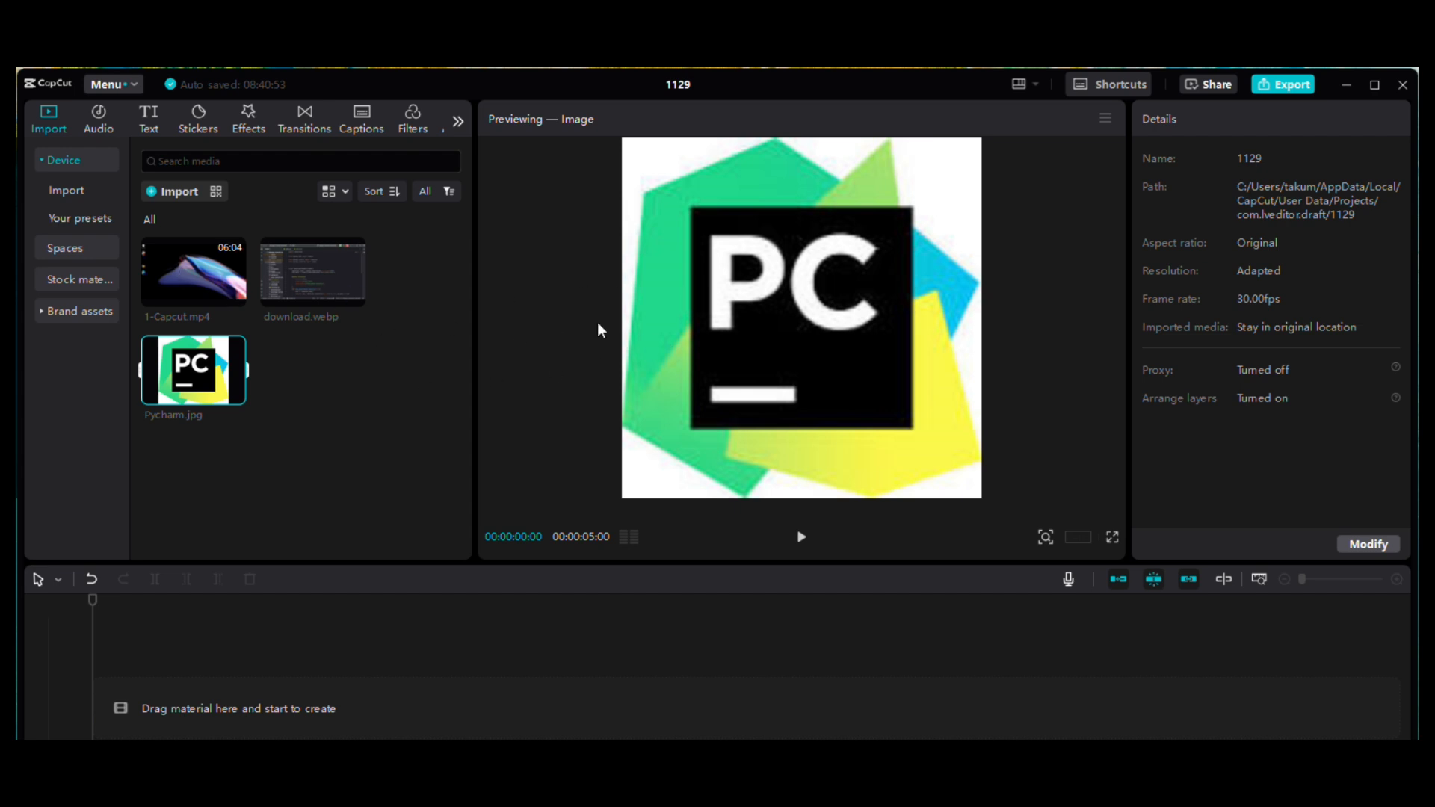
Step: Preview the 1-Capcut.mp4 video by playing, pausing and skimming through it, and clear the media selection
left_click(178, 276)
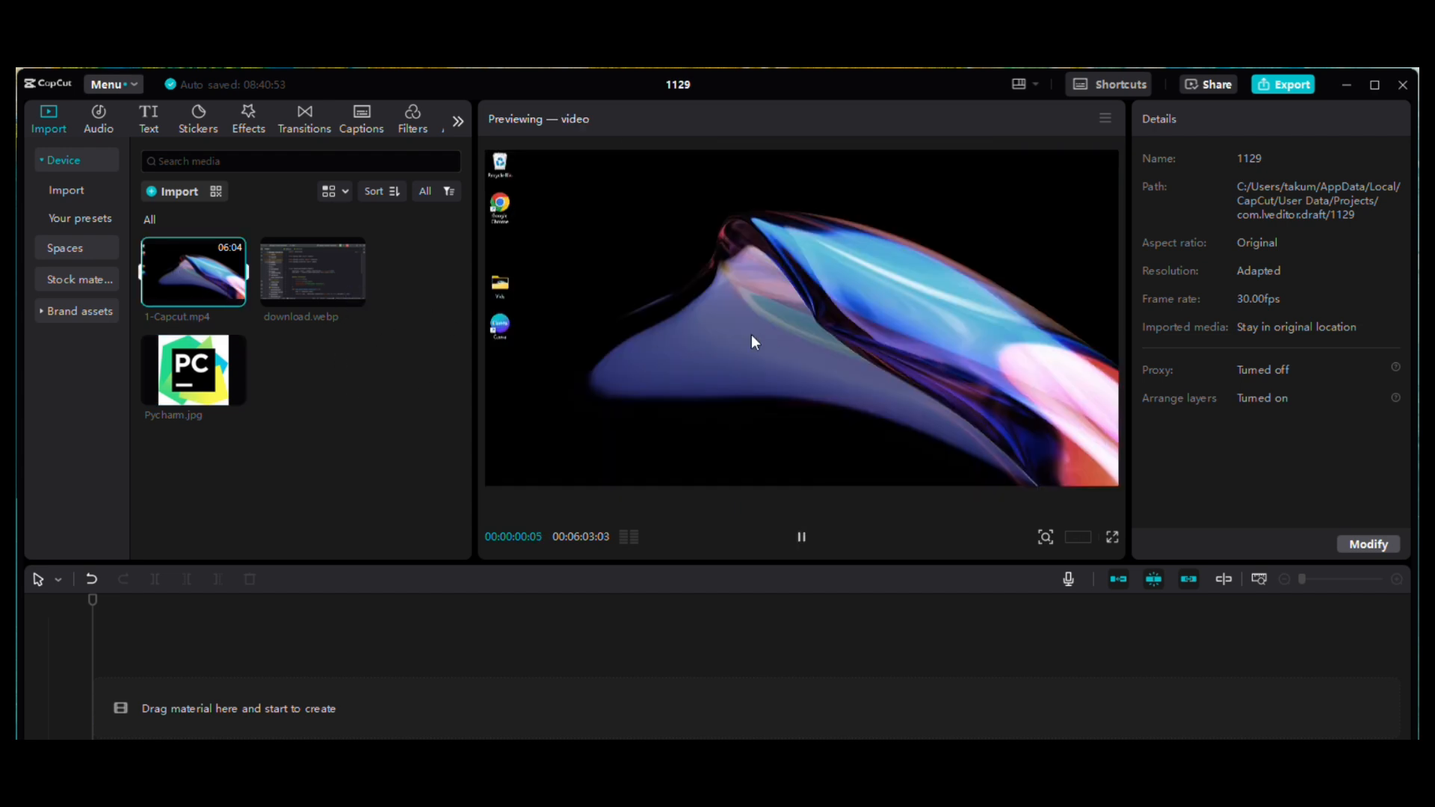
left_click(802, 538)
left_click(801, 543)
left_click(803, 538)
left_click_drag(145, 275, 160, 277)
left_click(161, 261)
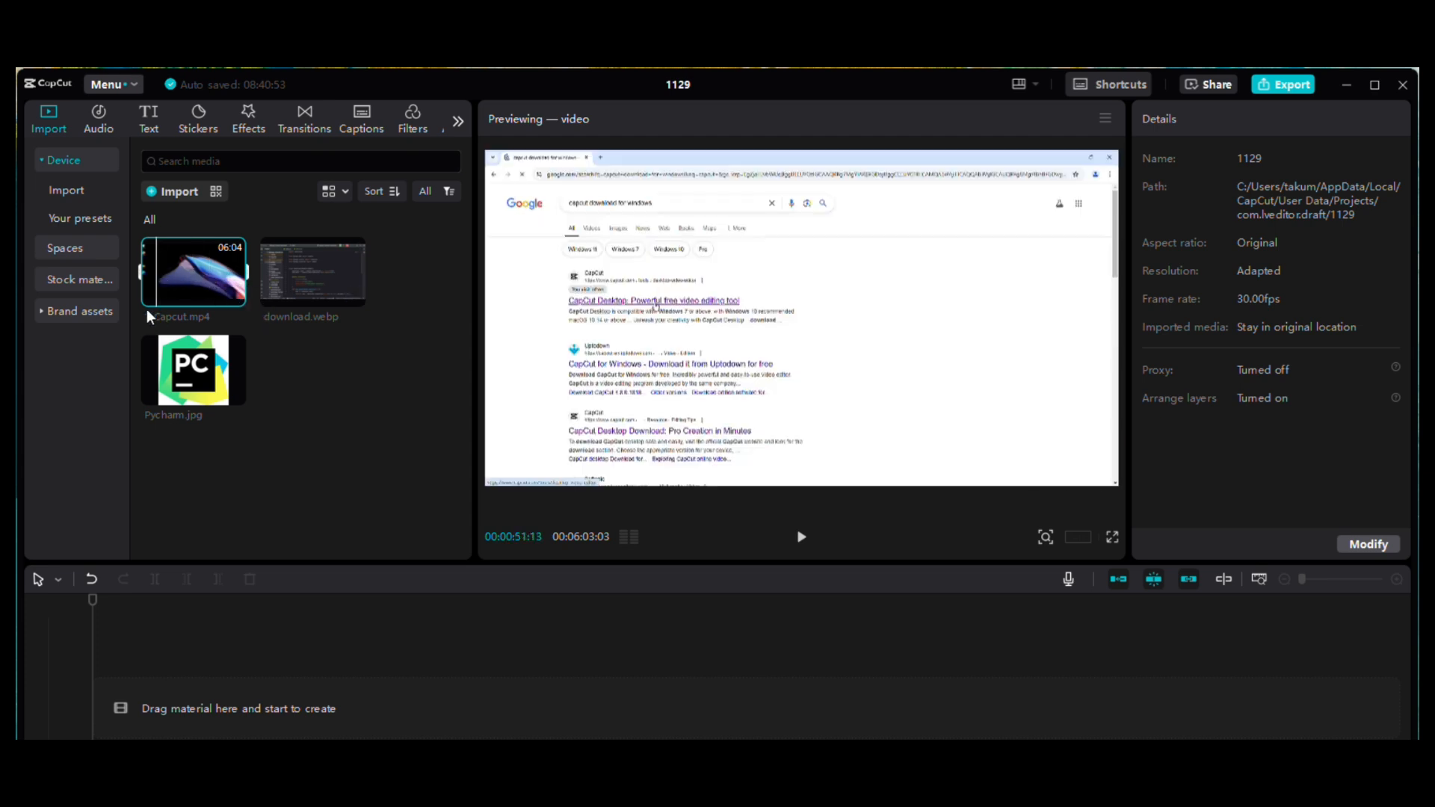
left_click(375, 434)
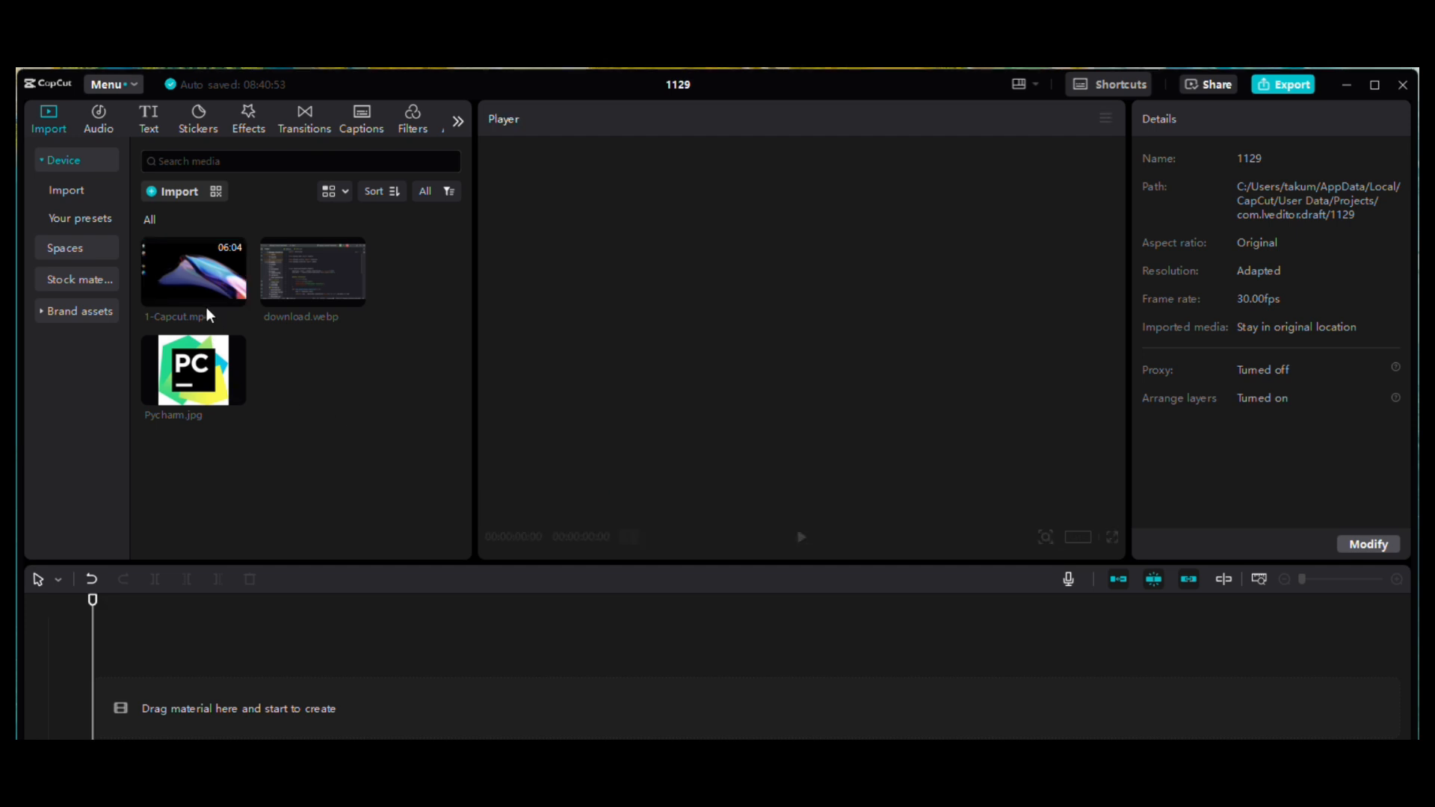
Step: Place 1-Capcut.mp4 at the start of the timeline, followed on the same track by Pycharm.jpg and download.webp
left_click_drag(170, 284, 179, 691)
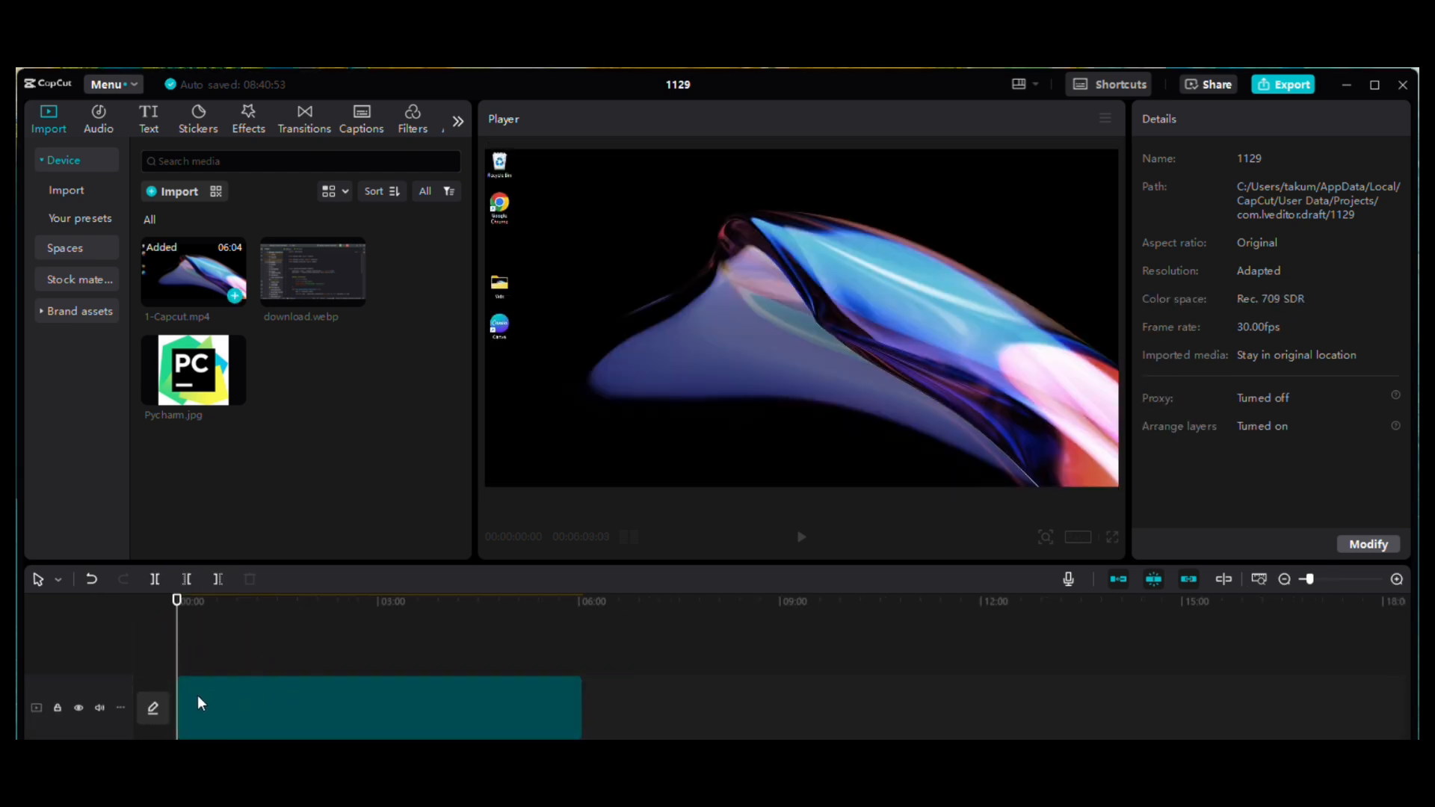
left_click(198, 701)
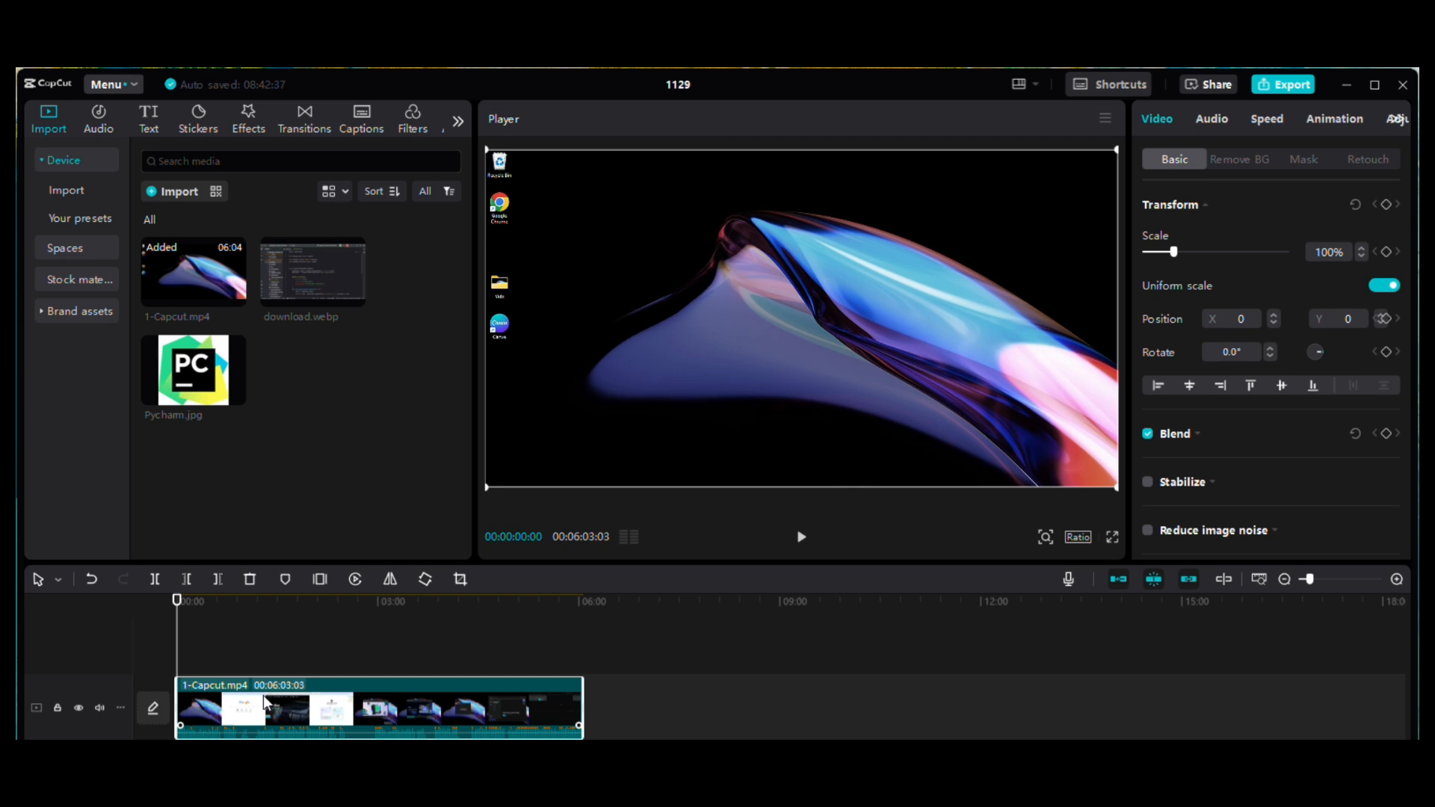
mouse_move(228, 390)
left_click_drag(180, 370, 590, 714)
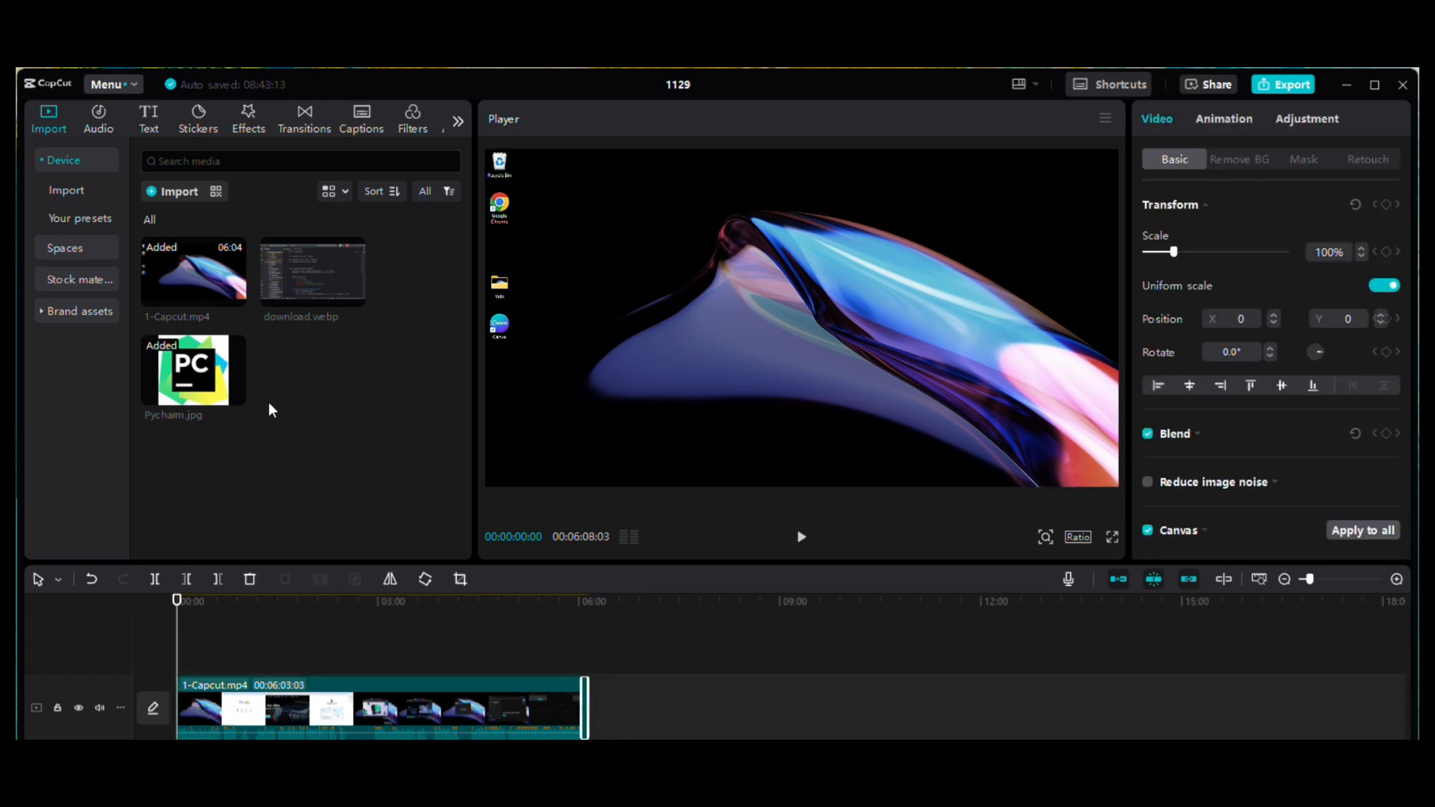
left_click(490, 643)
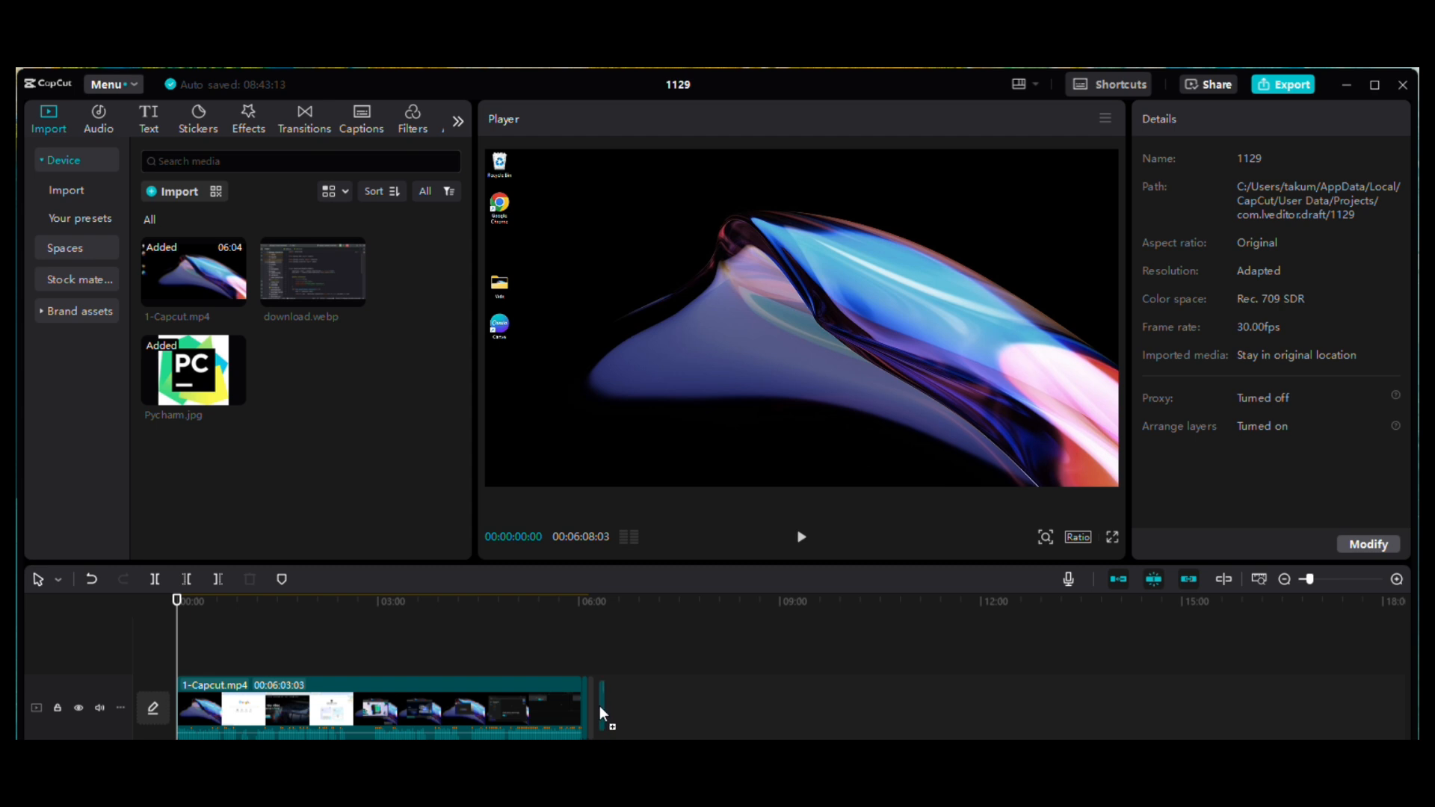
left_click_drag(600, 705, 599, 705)
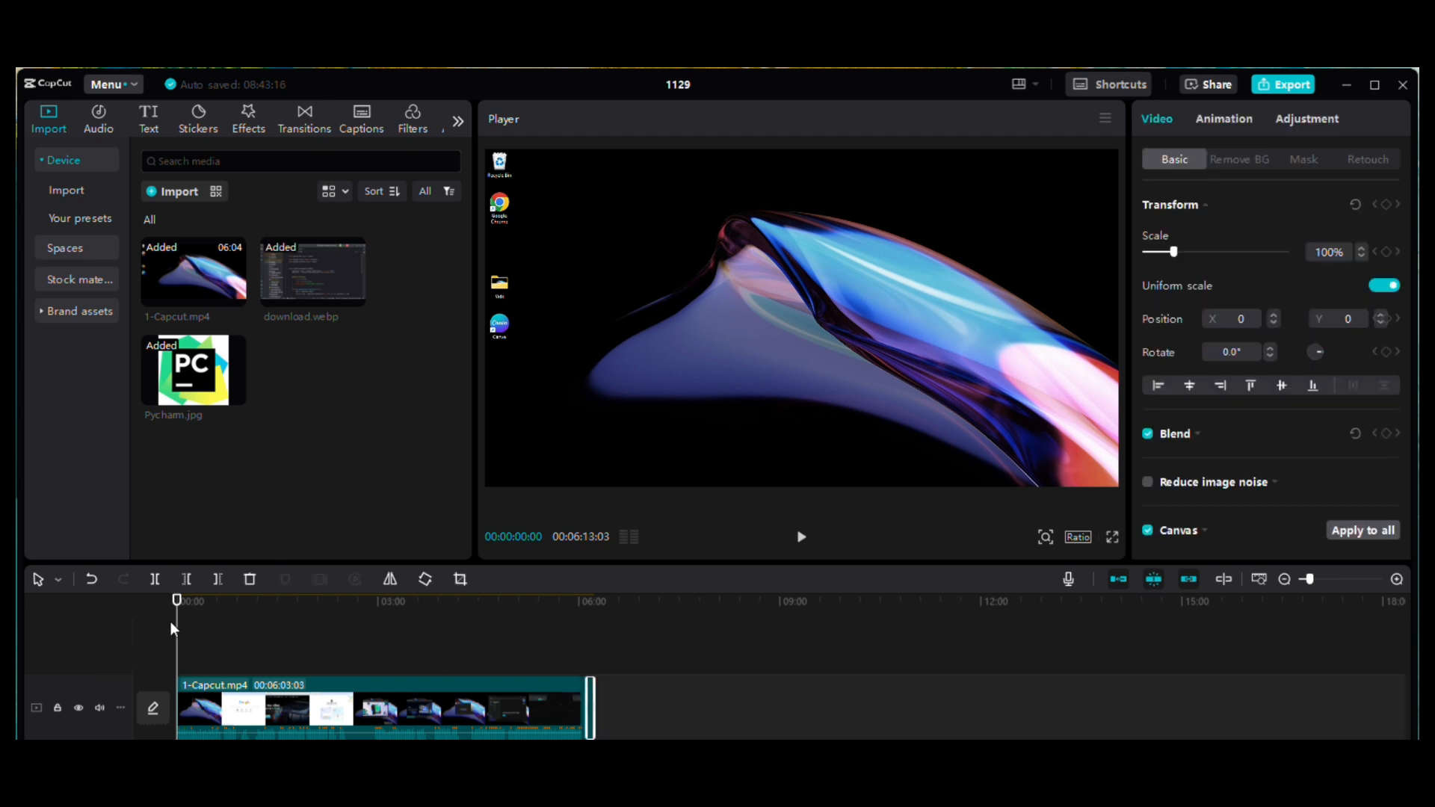
Step: Play the end of the timeline from where the video meets the two images to check the sequence
left_click(371, 627)
left_click(575, 659)
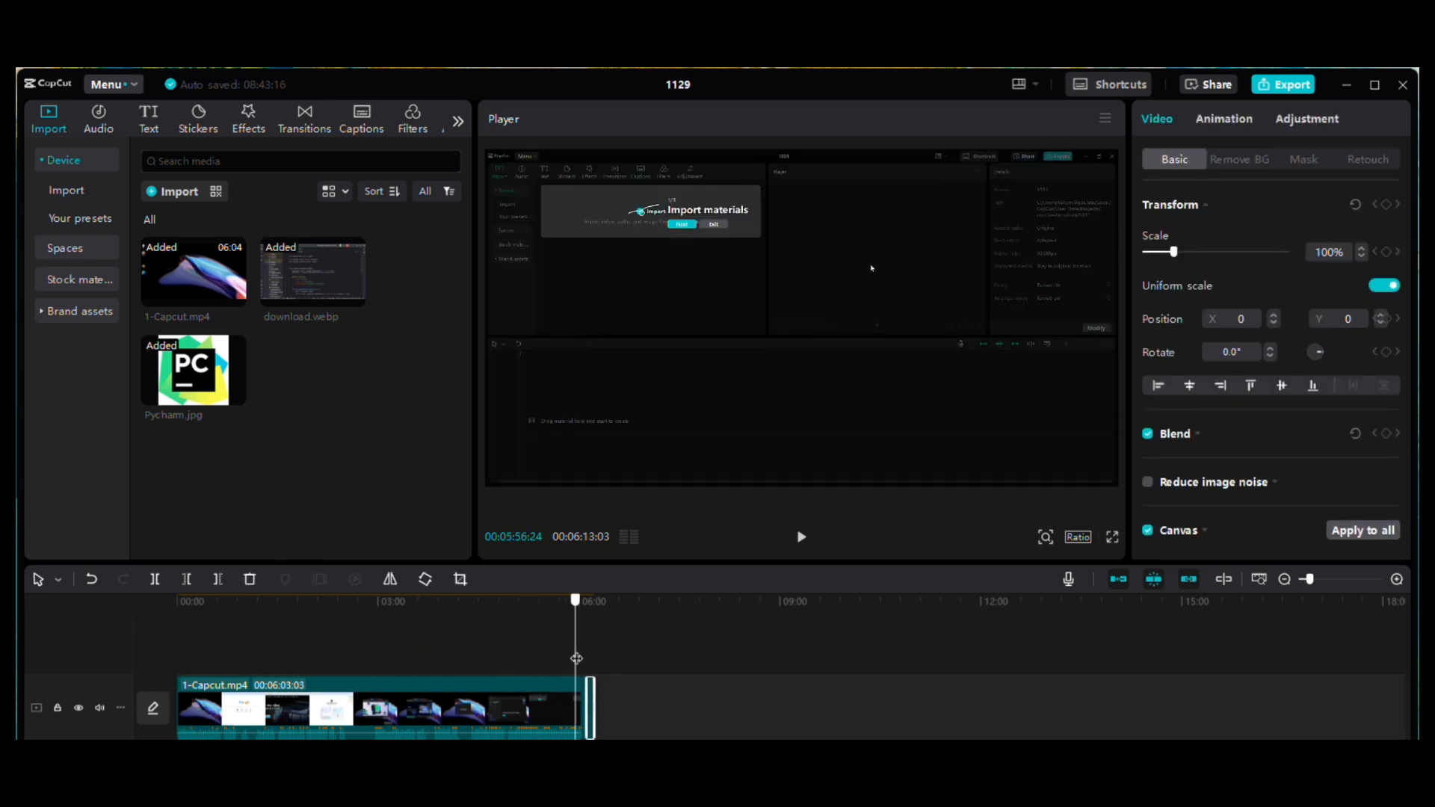
left_click_drag(576, 658, 579, 660)
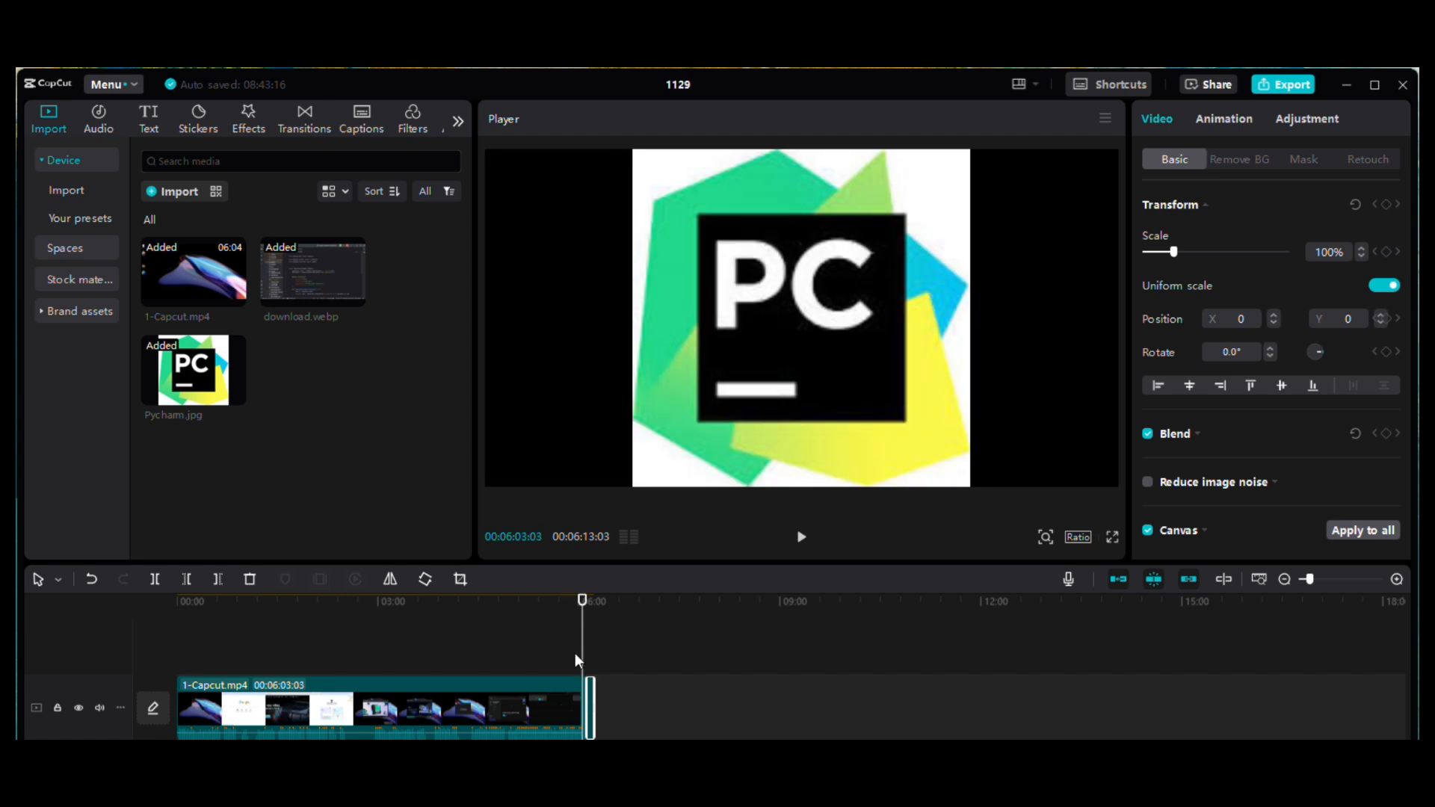
left_click(801, 536)
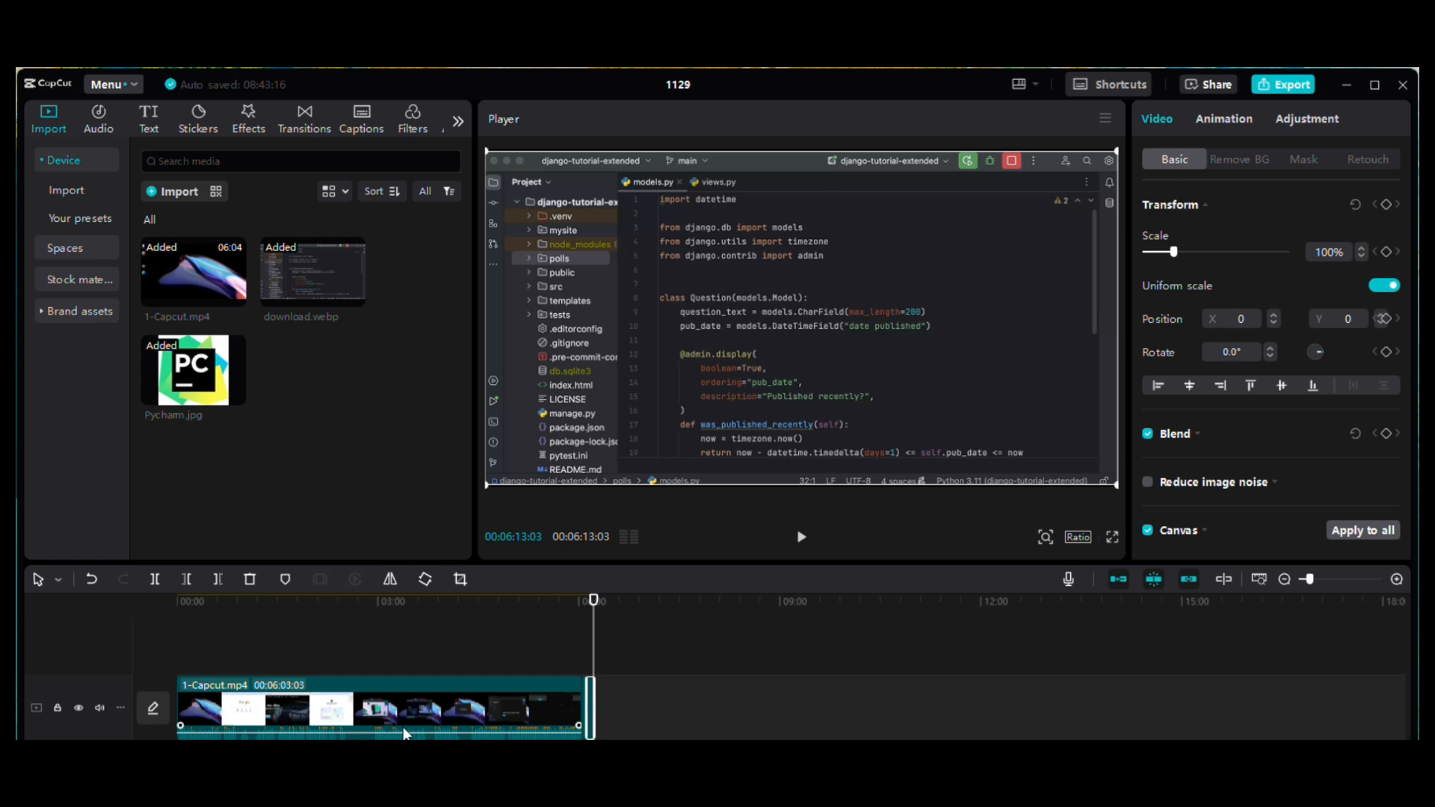
left_click(546, 680)
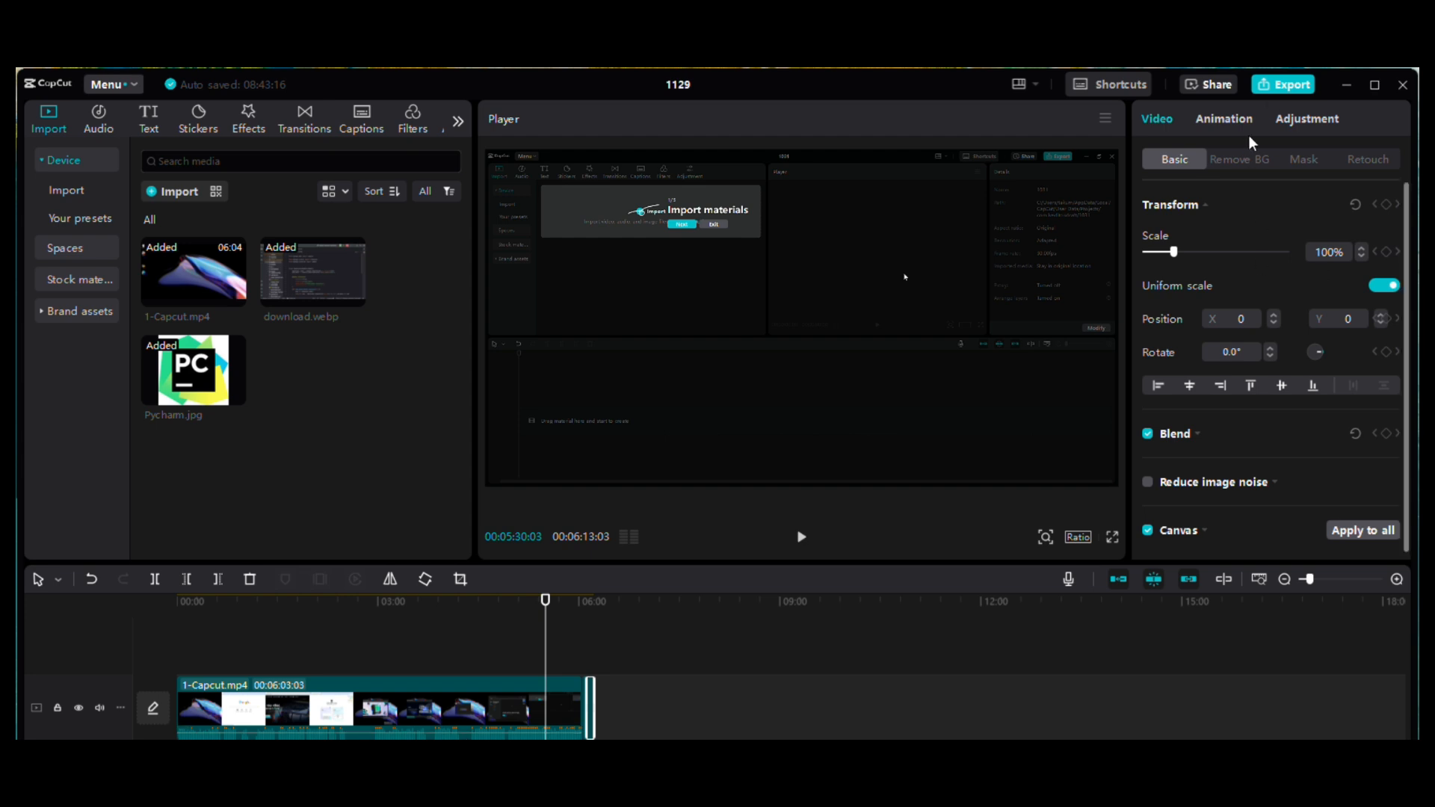
Step: Export the video with its current settings, saving it to the Desktop > Vids > images videos folder
left_click(1279, 84)
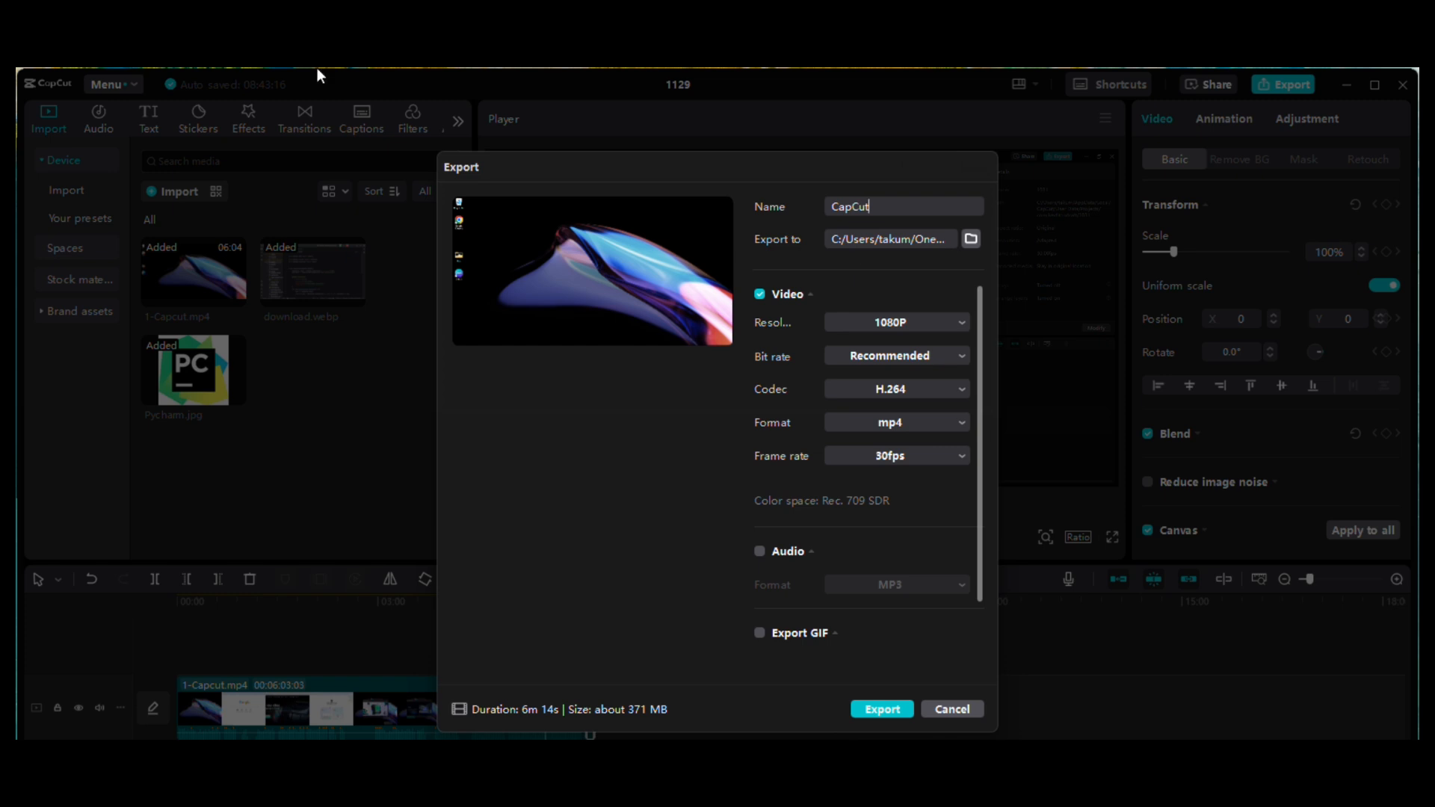
left_click(966, 241)
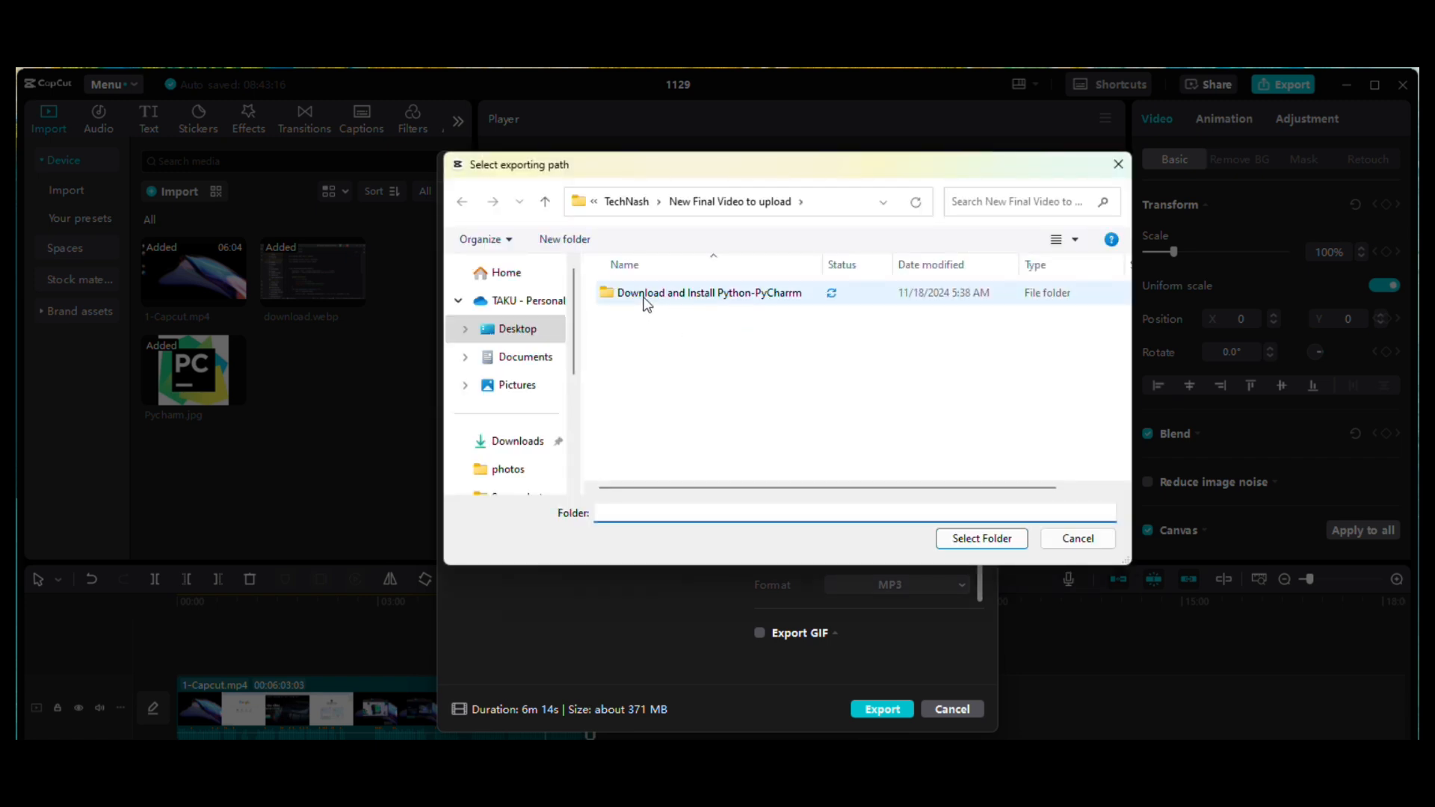
left_click(629, 205)
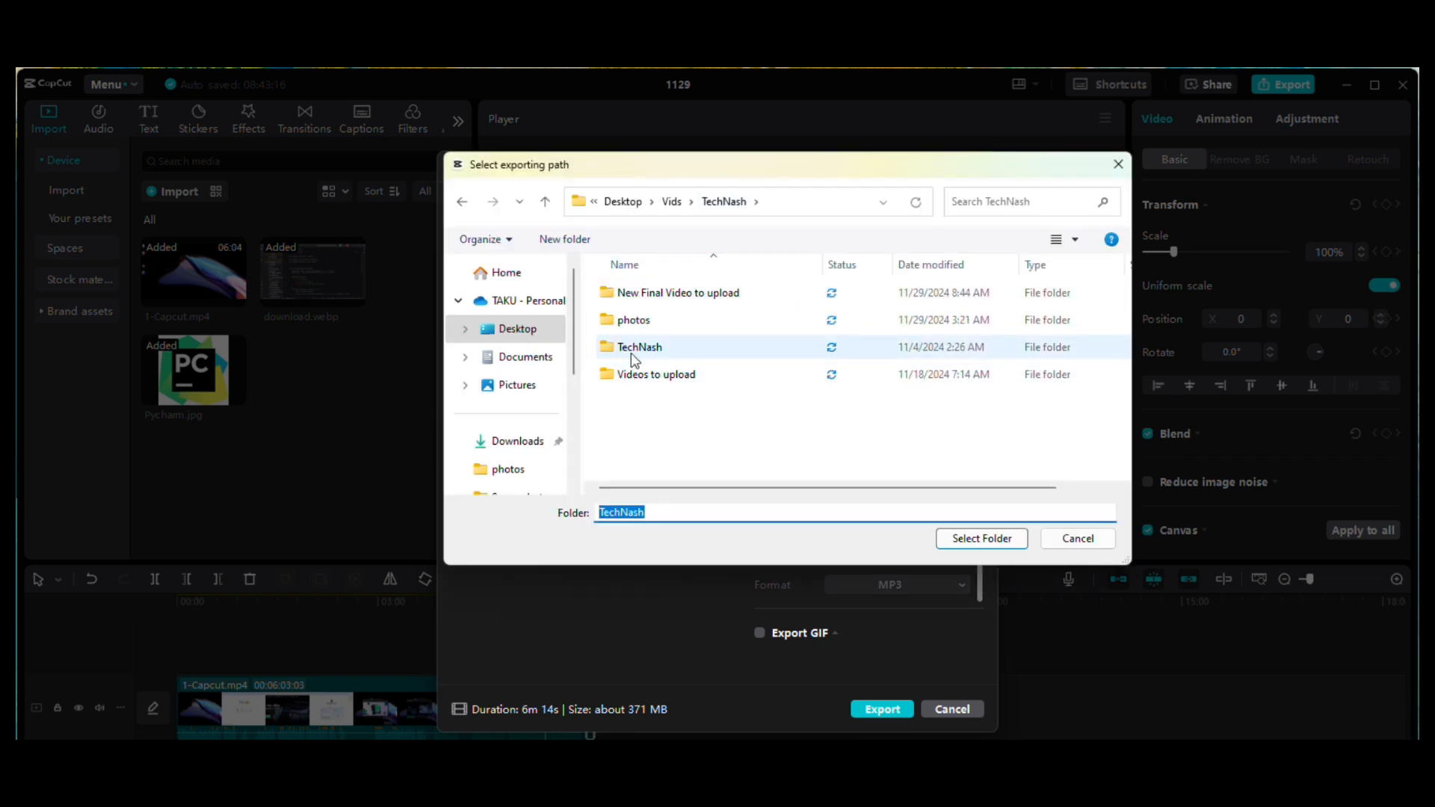
left_click(673, 203)
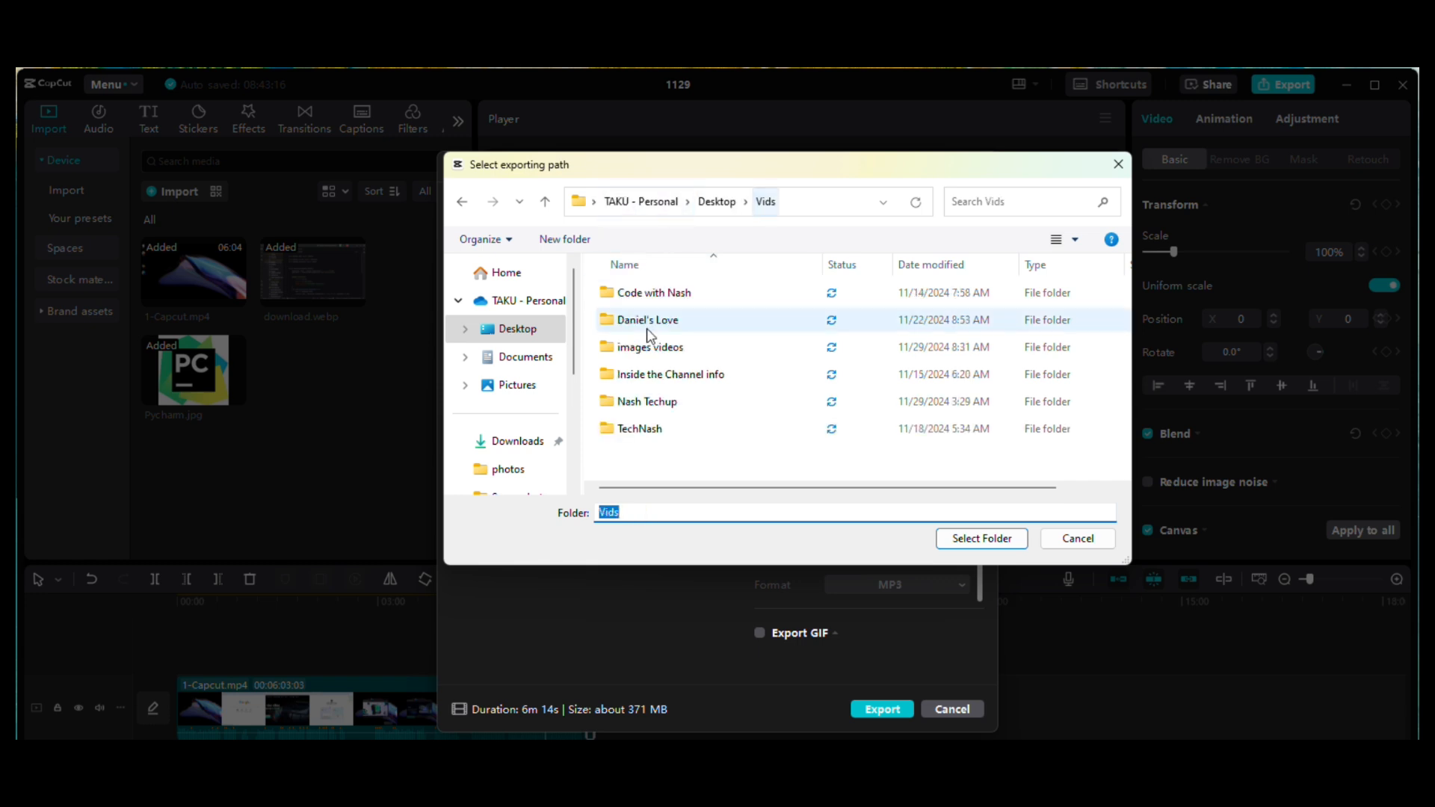
double_click(637, 350)
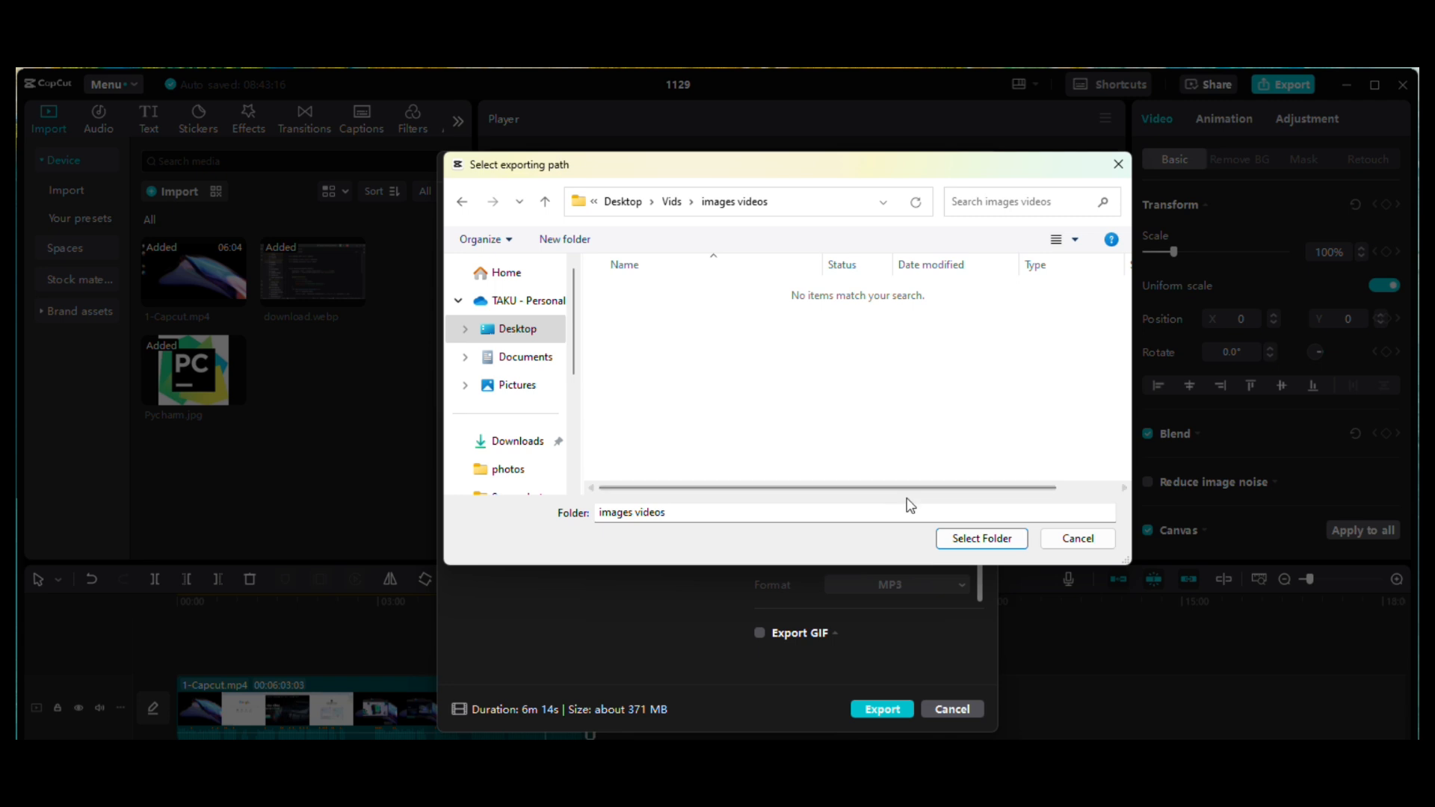
left_click(971, 537)
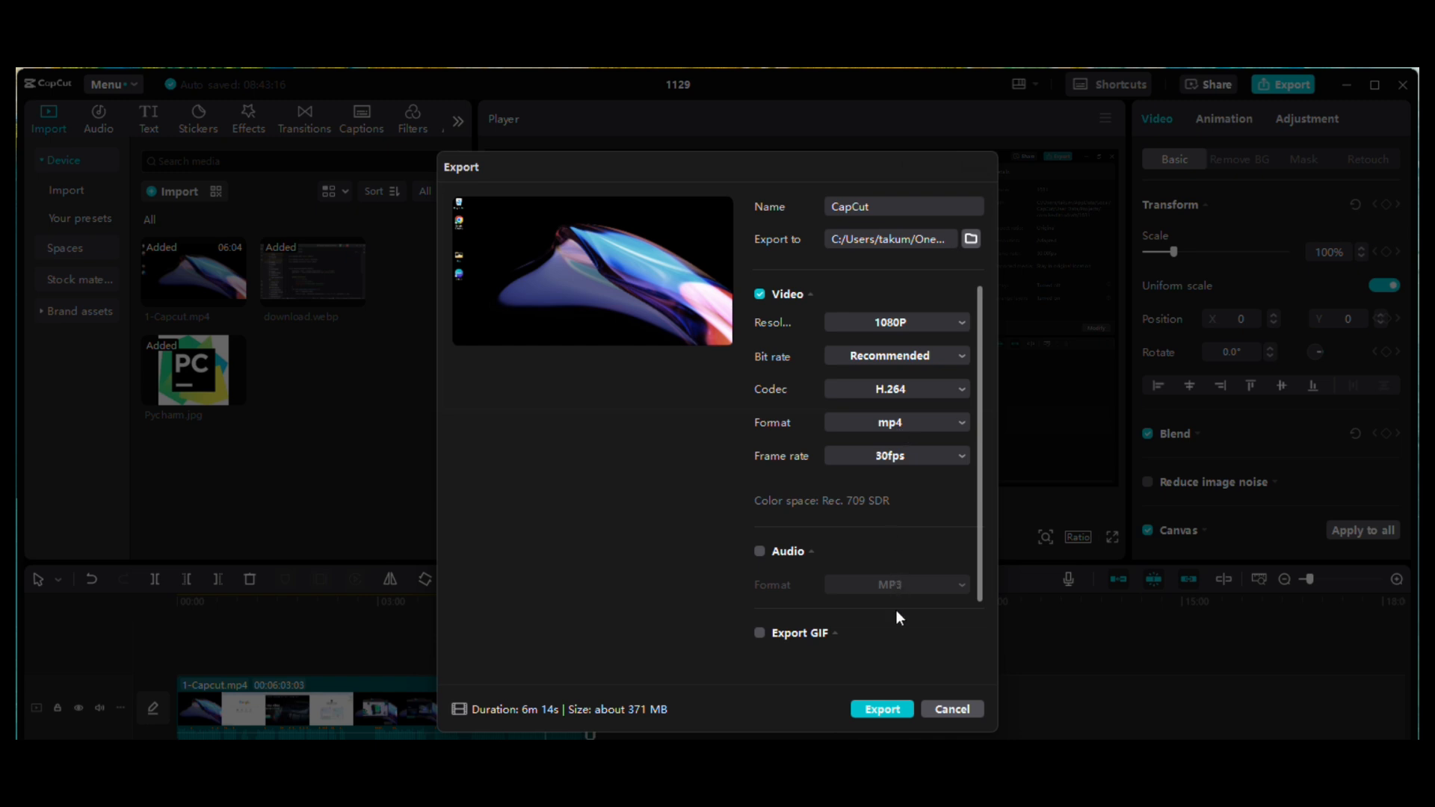
left_click(874, 714)
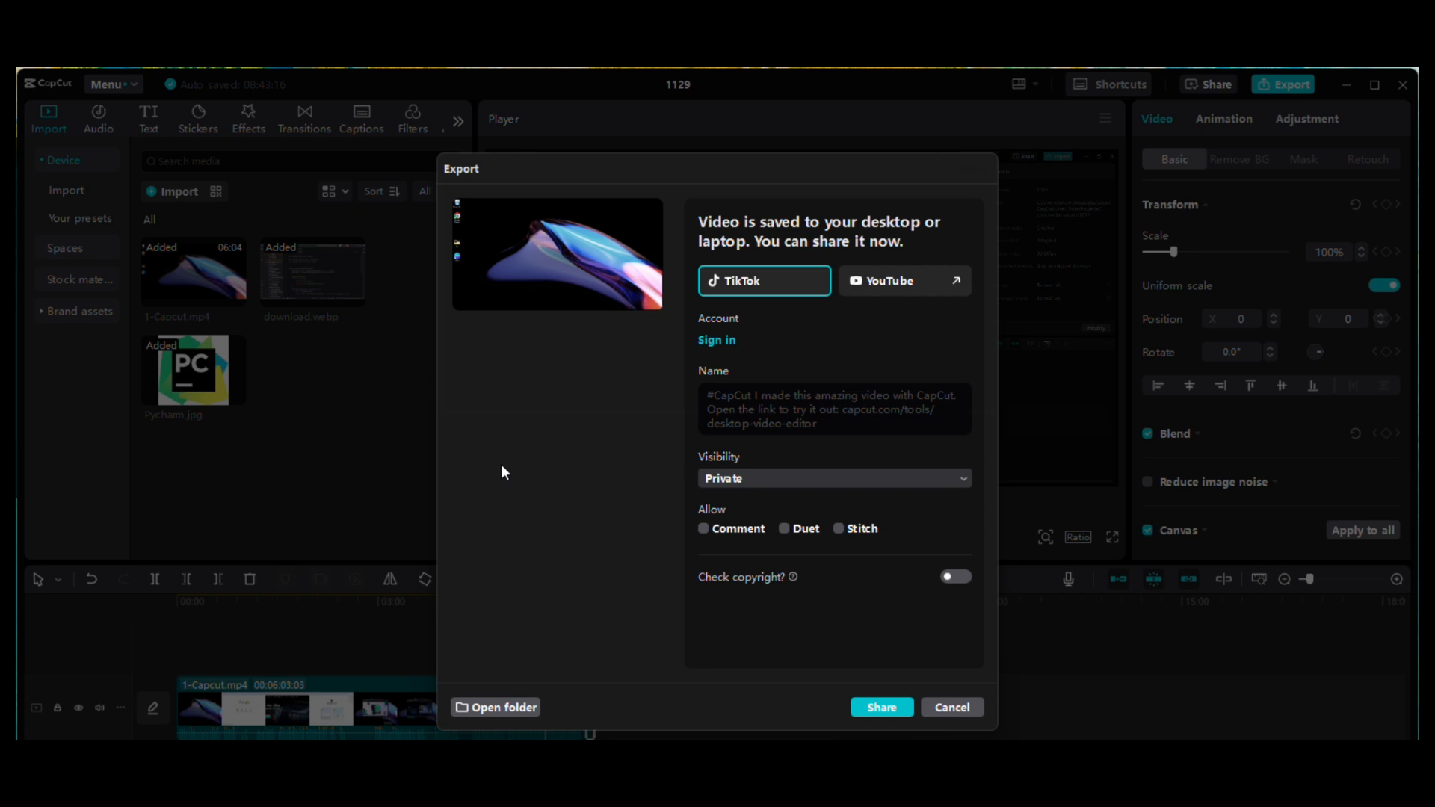
Step: Switch to the images videos folder in File Explorer and play the exported CapCut video in Media Player
mouse_move(631, 806)
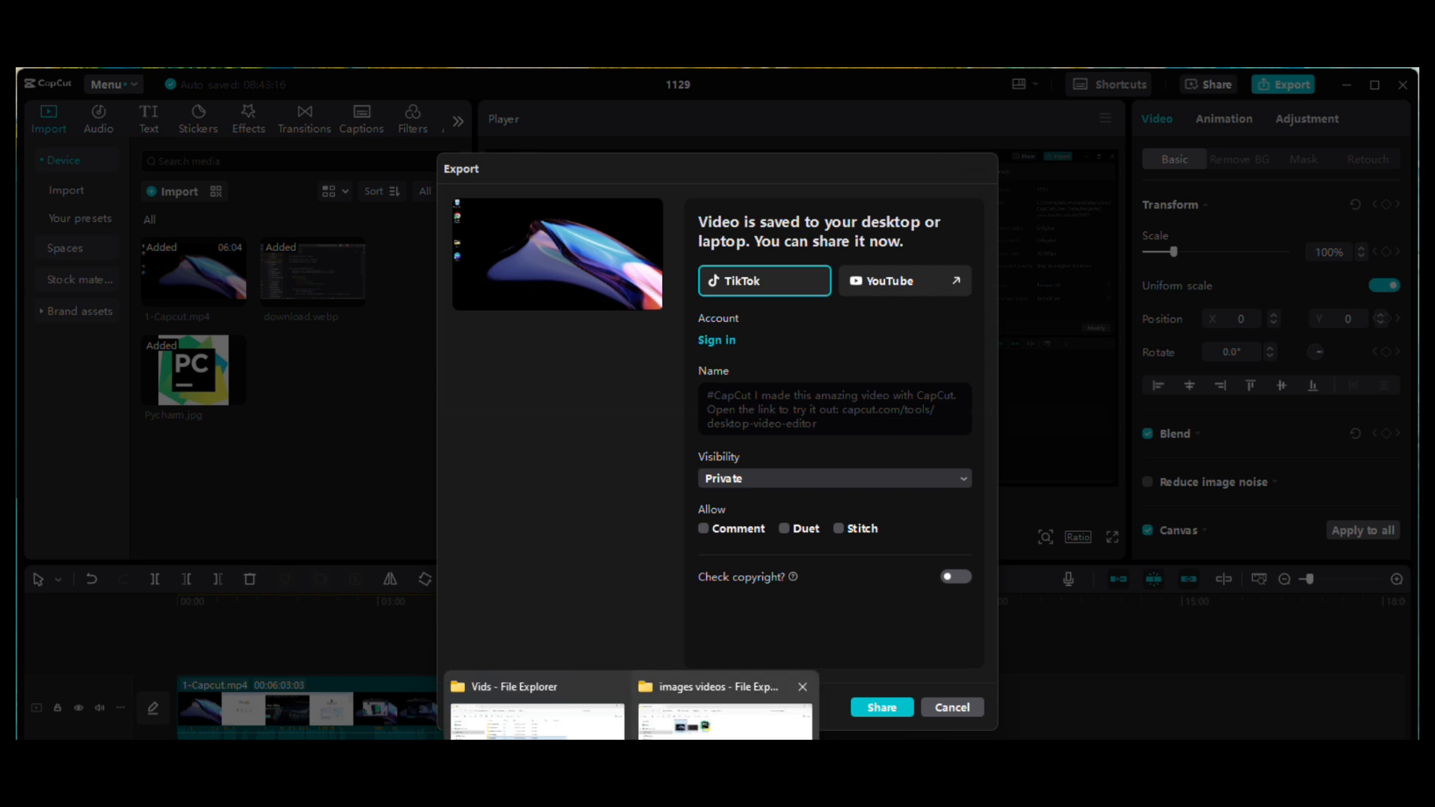
left_click(725, 714)
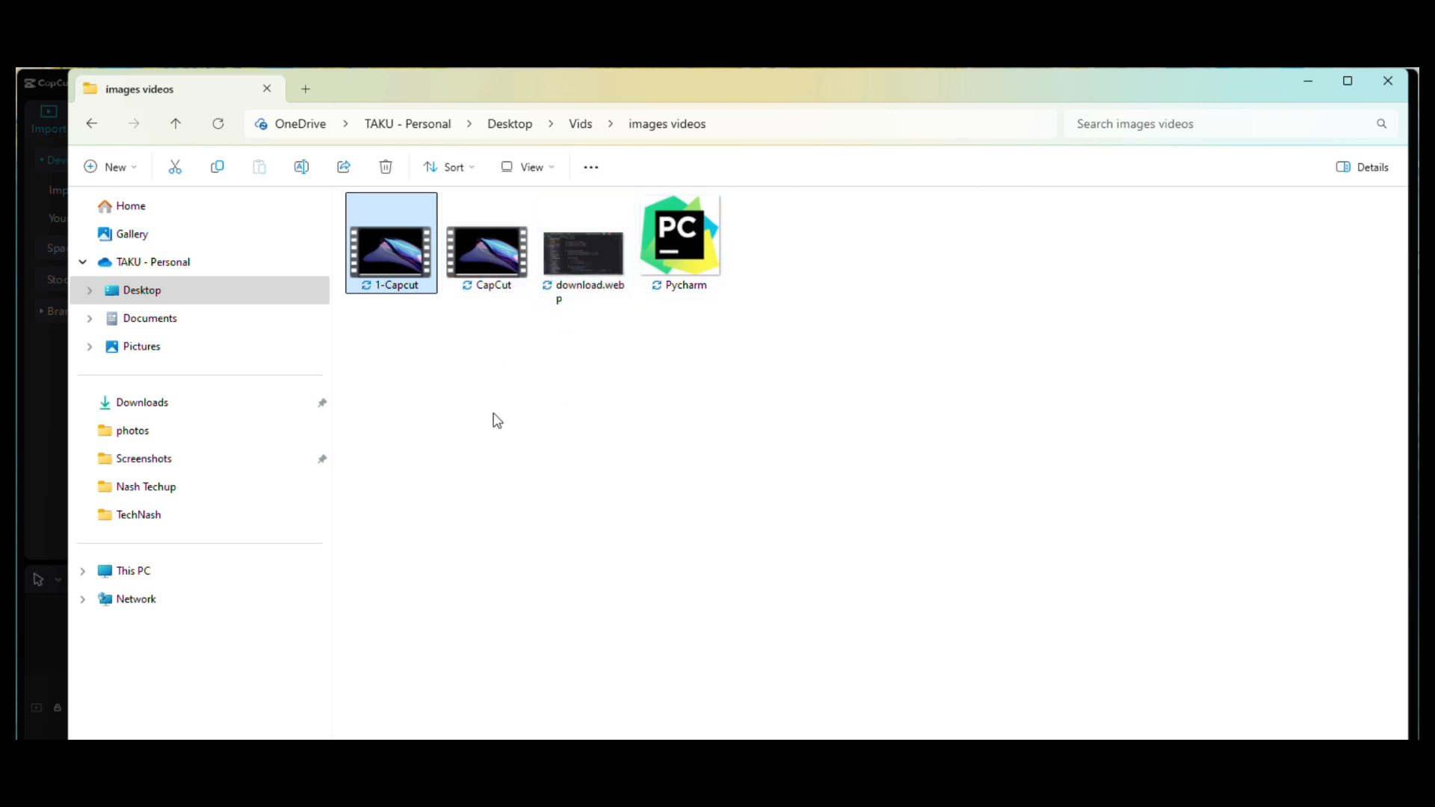
double_click(485, 256)
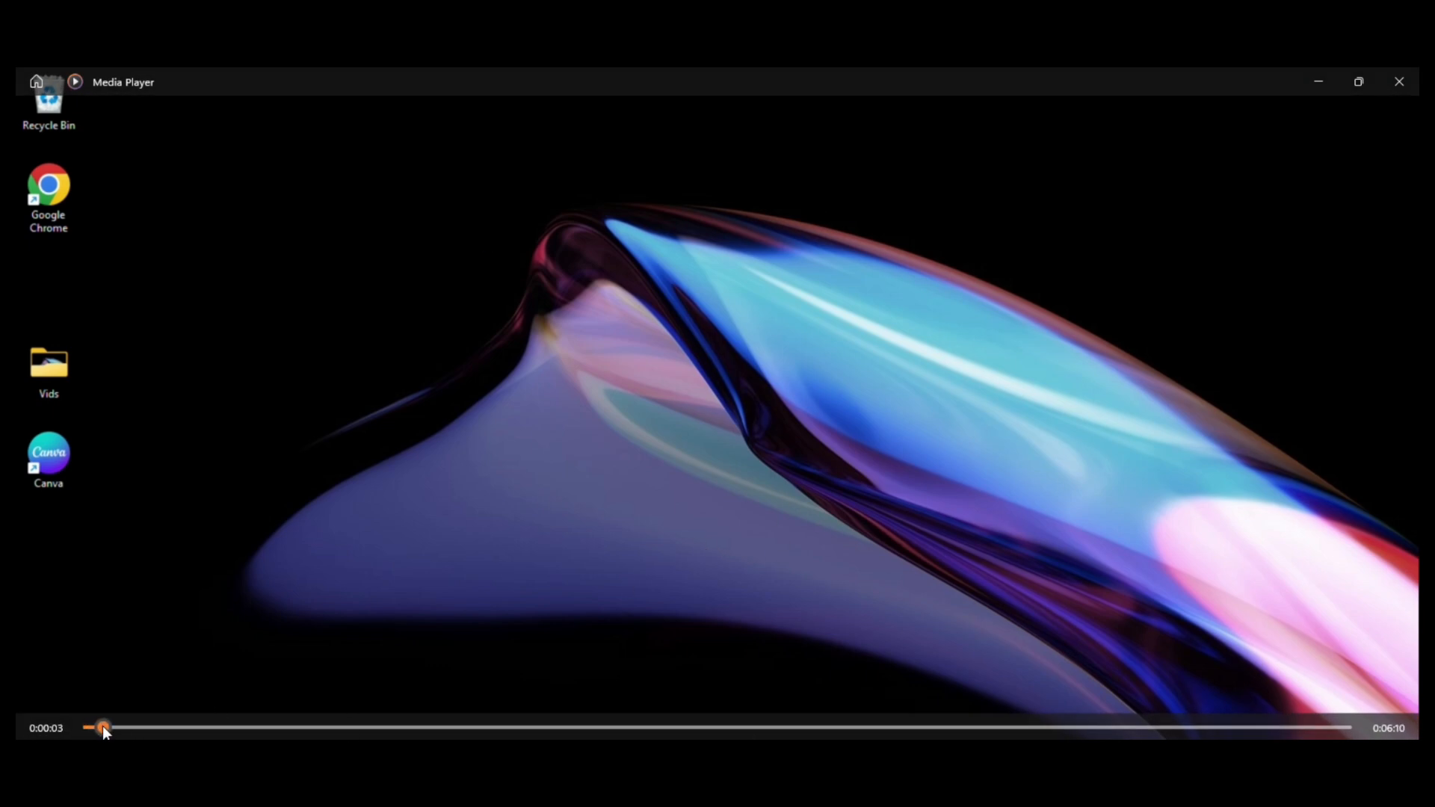
left_click_drag(102, 725, 1320, 694)
Step: Switch back to CapCut and close the export window without sharing the video
mouse_move(1094, 798)
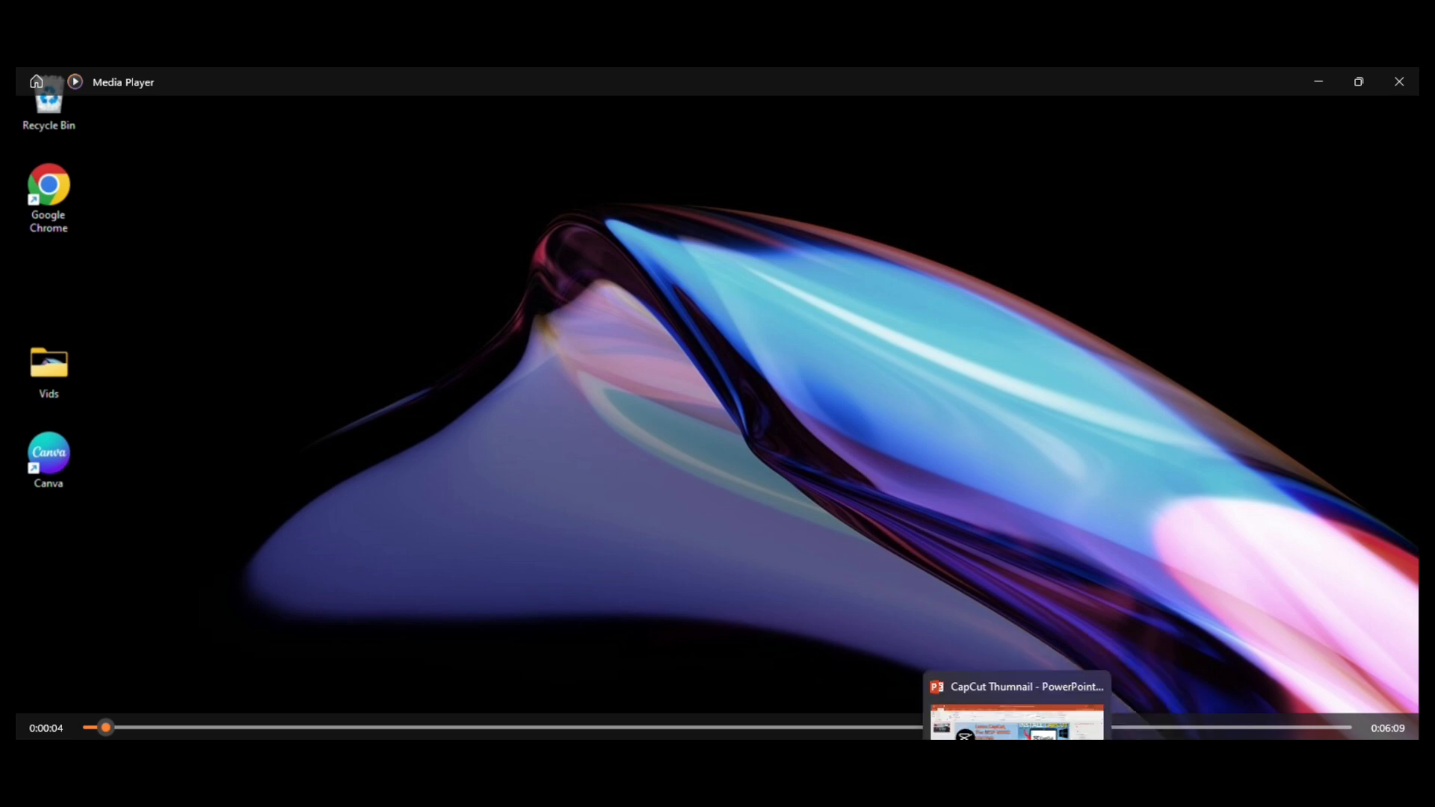
left_click(1054, 798)
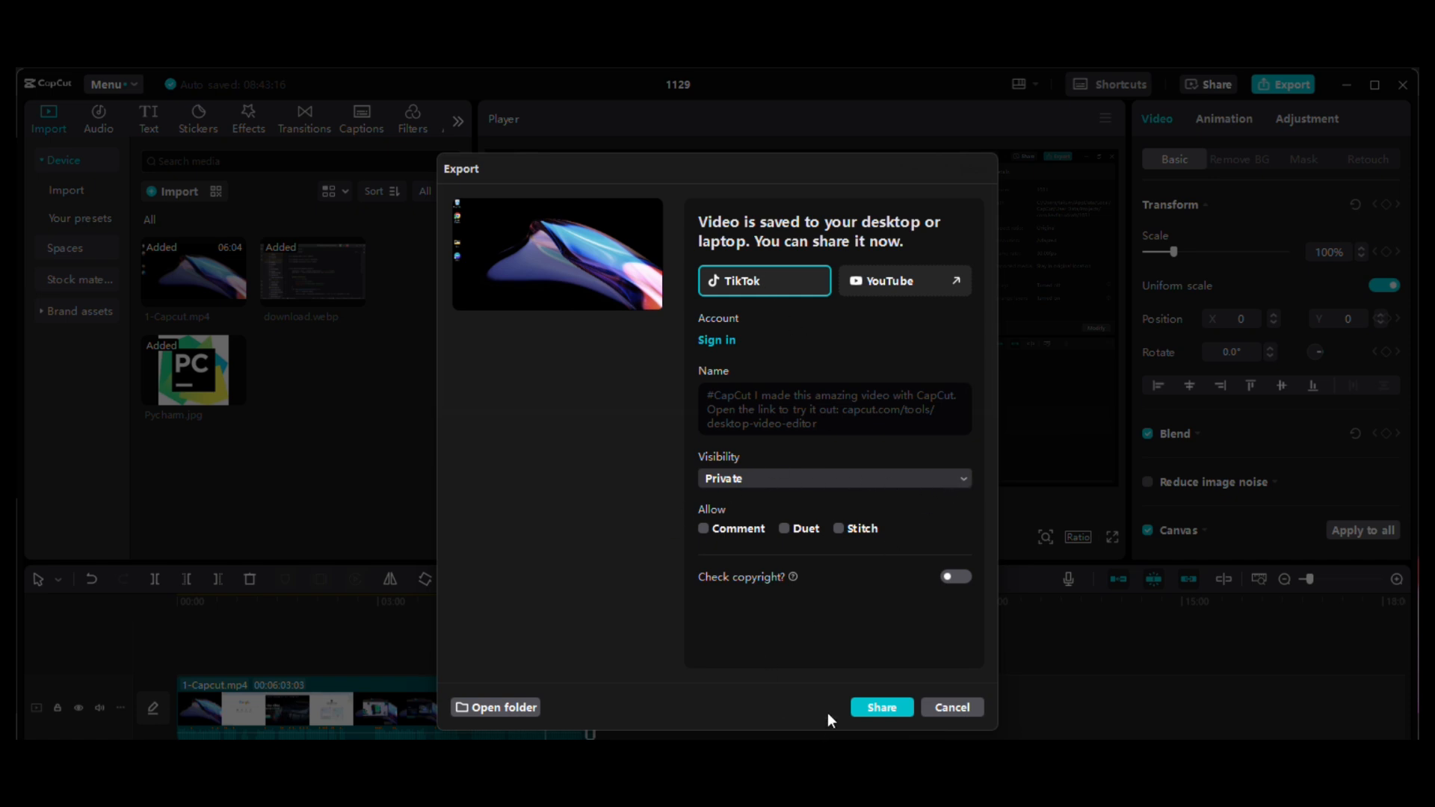
left_click(947, 711)
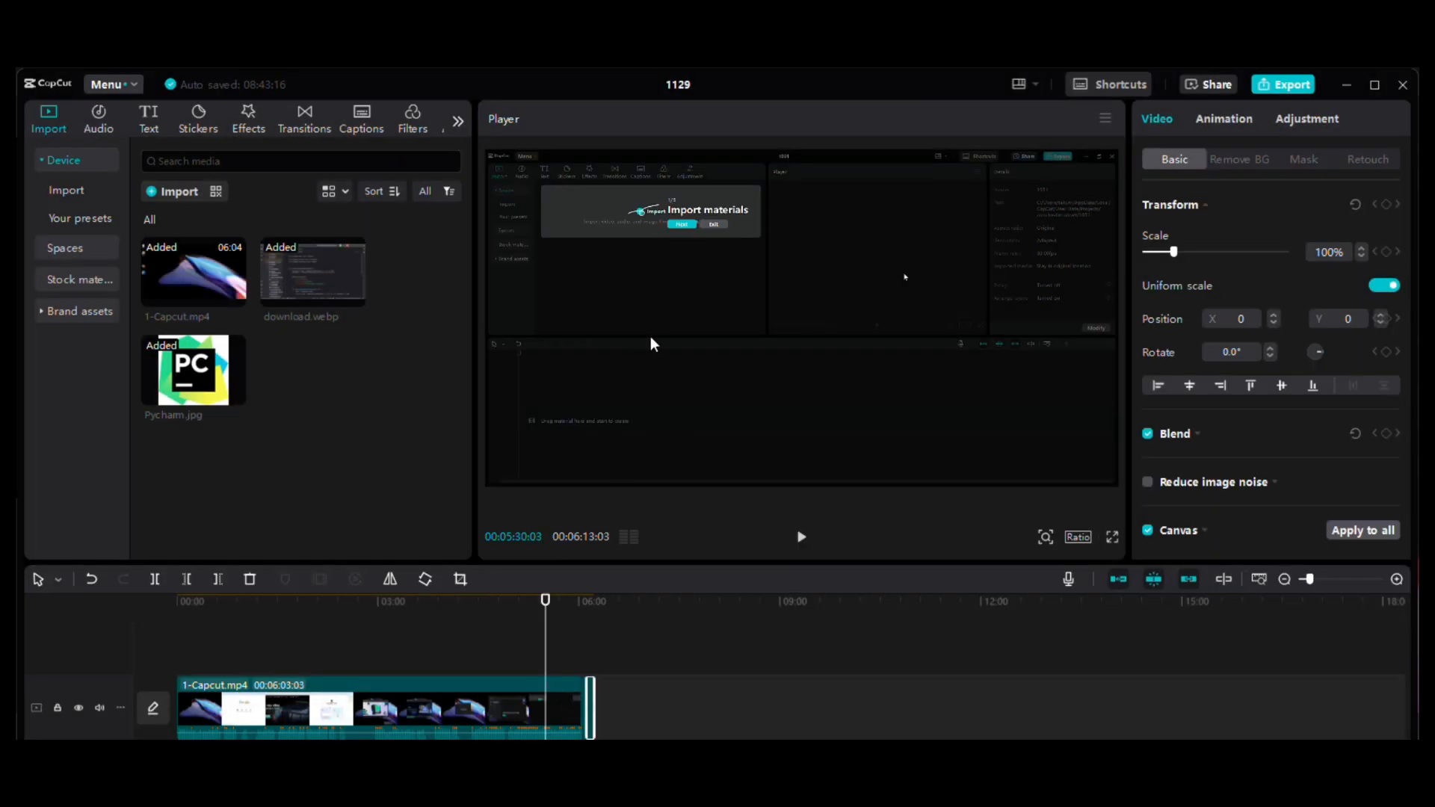